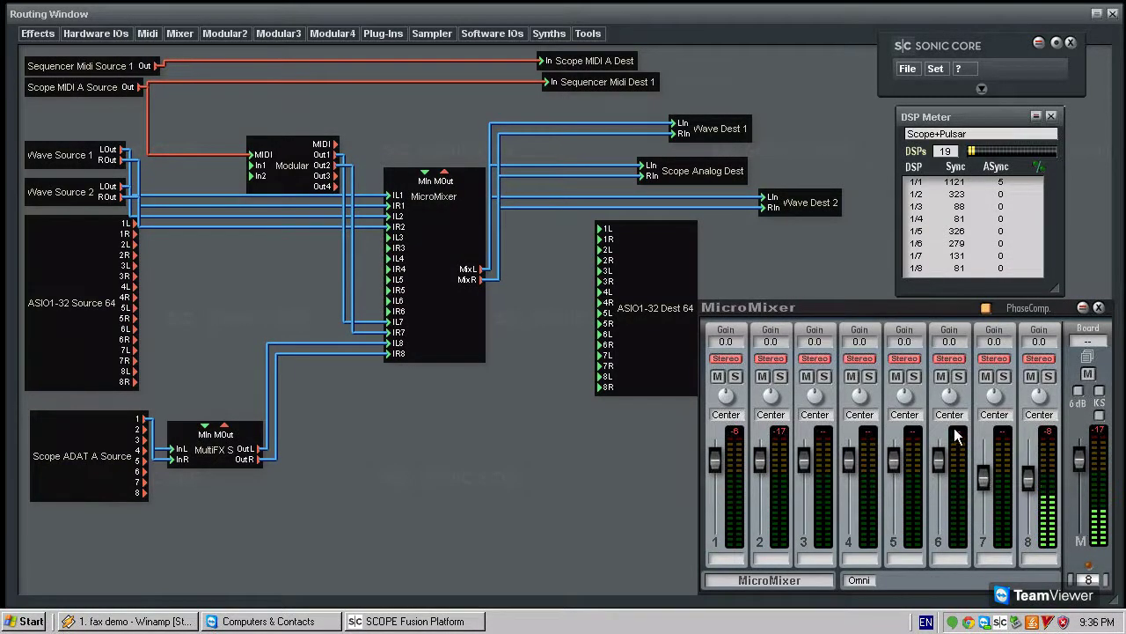
- Select the Modular block in the routing window
{"action": "left_click", "coordinate": [1030, 478]}
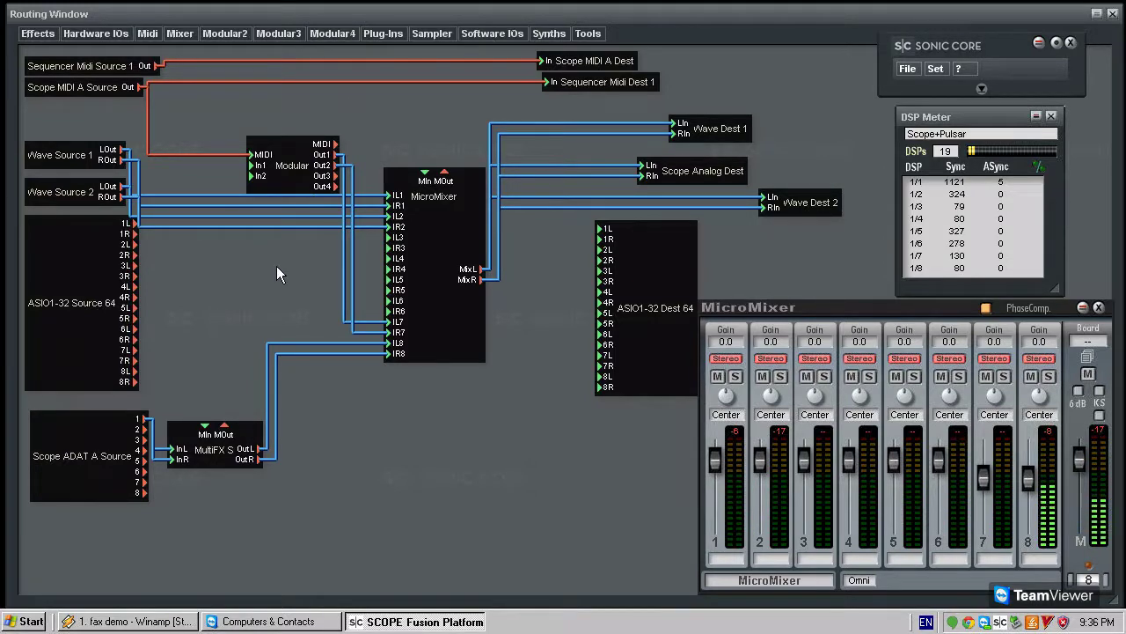
{"action": "left_click", "coordinate": [299, 165]}
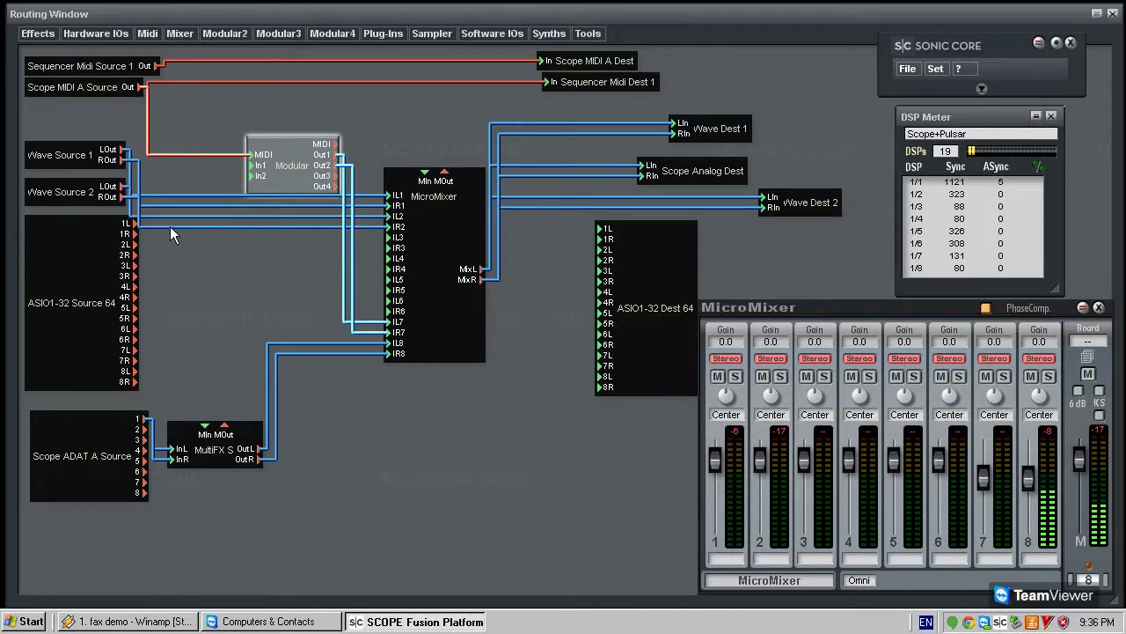
- Open and close the Modular editor, nudging the Scope MIDI A Source block down
{"action": "double_click", "coordinate": [302, 150]}
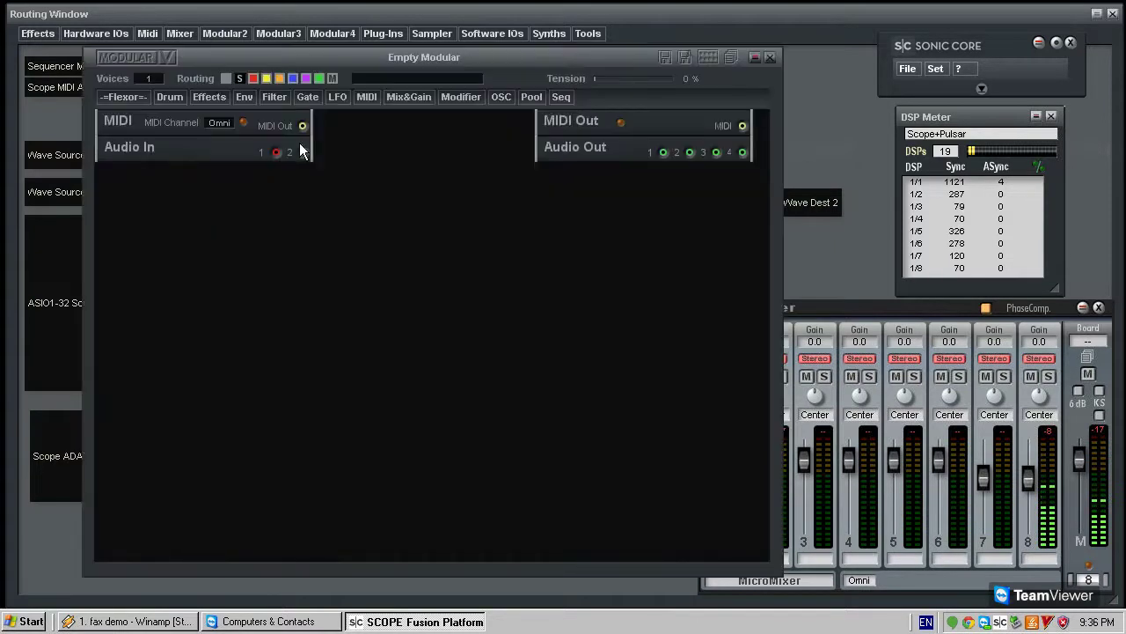
{"action": "mouse_move", "coordinate": [371, 58]}
{"action": "left_mouse_down"}
{"action": "mouse_move", "coordinate": [376, 75]}
{"action": "mouse_move", "coordinate": [364, 51]}
{"action": "mouse_move", "coordinate": [372, 76]}
{"action": "left_mouse_up"}
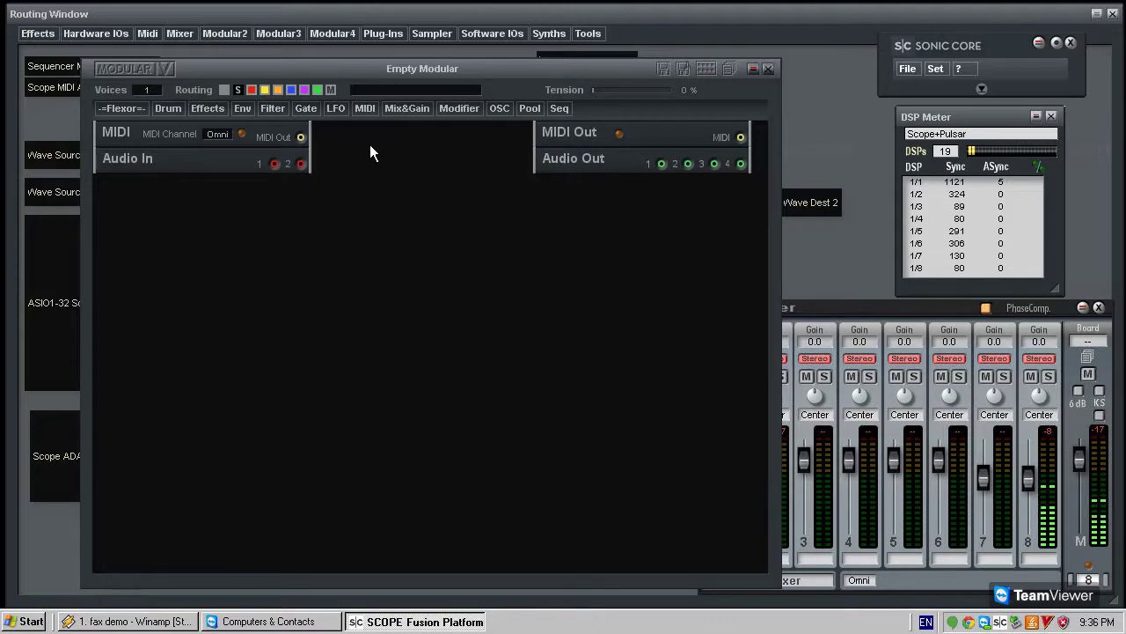
{"action": "left_click", "coordinate": [755, 68]}
{"action": "left_click", "coordinate": [297, 162]}
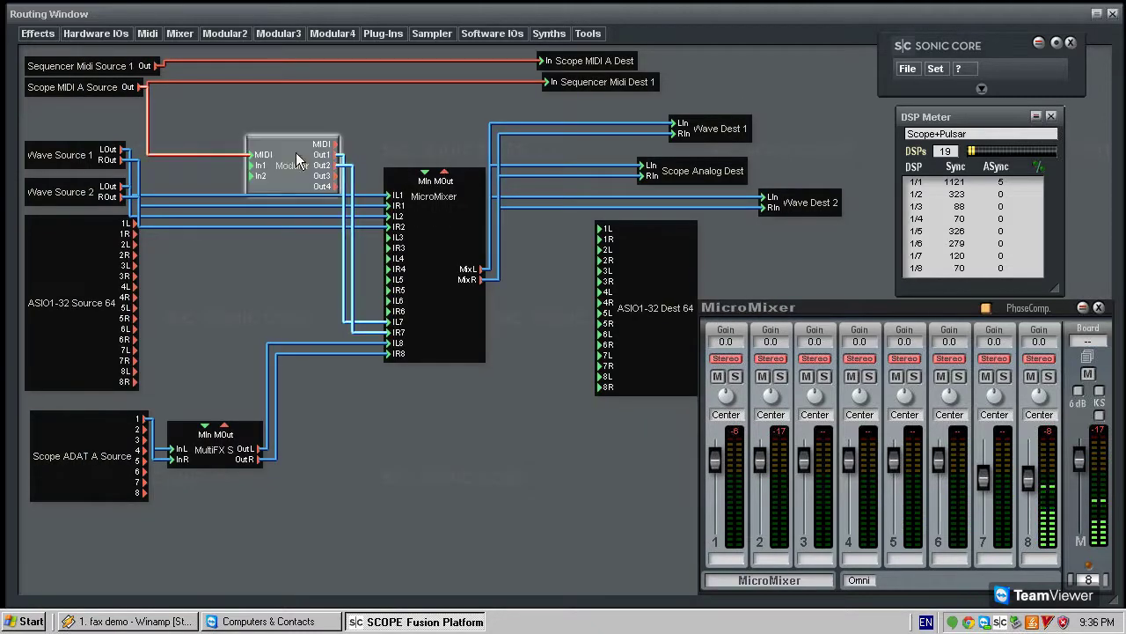
{"action": "left_click_drag", "start_coordinate": [100, 94], "coordinate": [101, 98]}
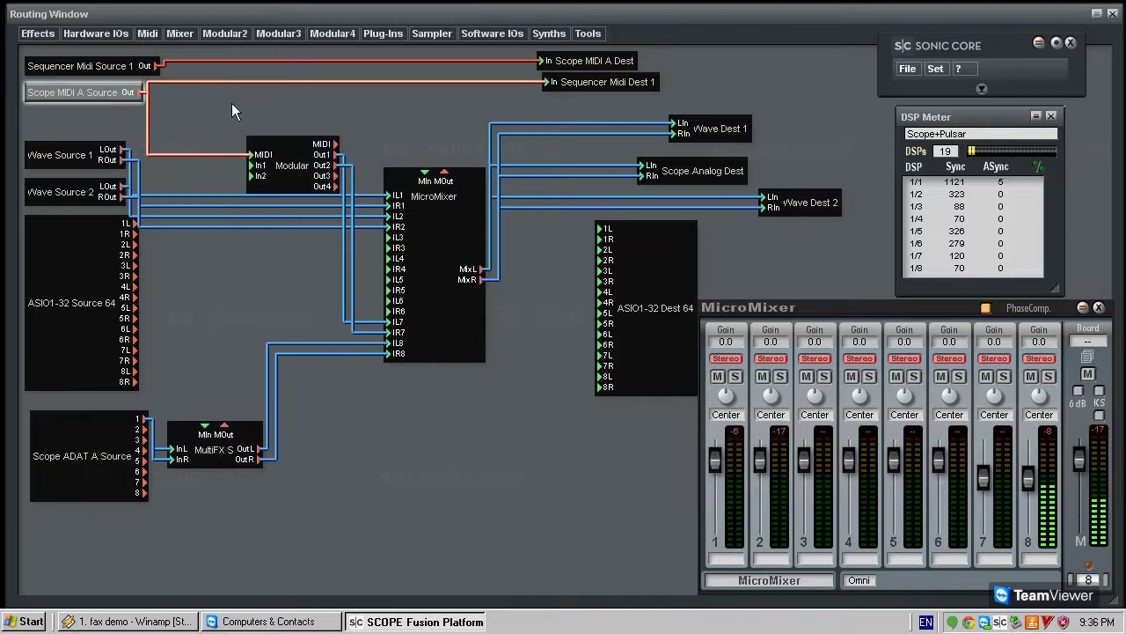
{"action": "double_click", "coordinate": [289, 149]}
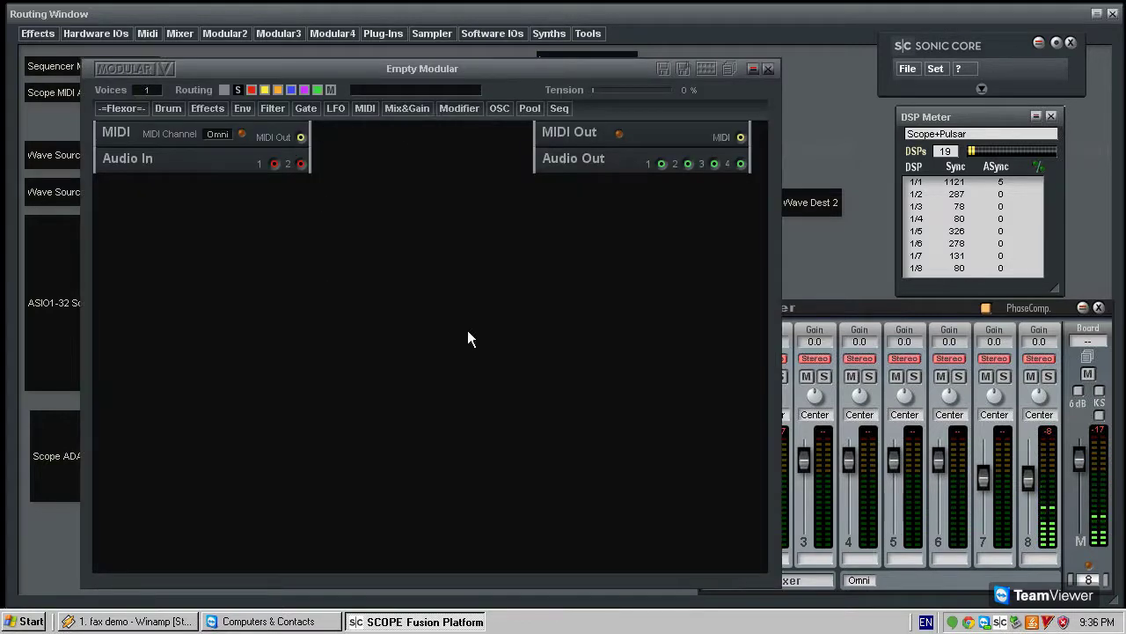
{"action": "left_click", "coordinate": [768, 69]}
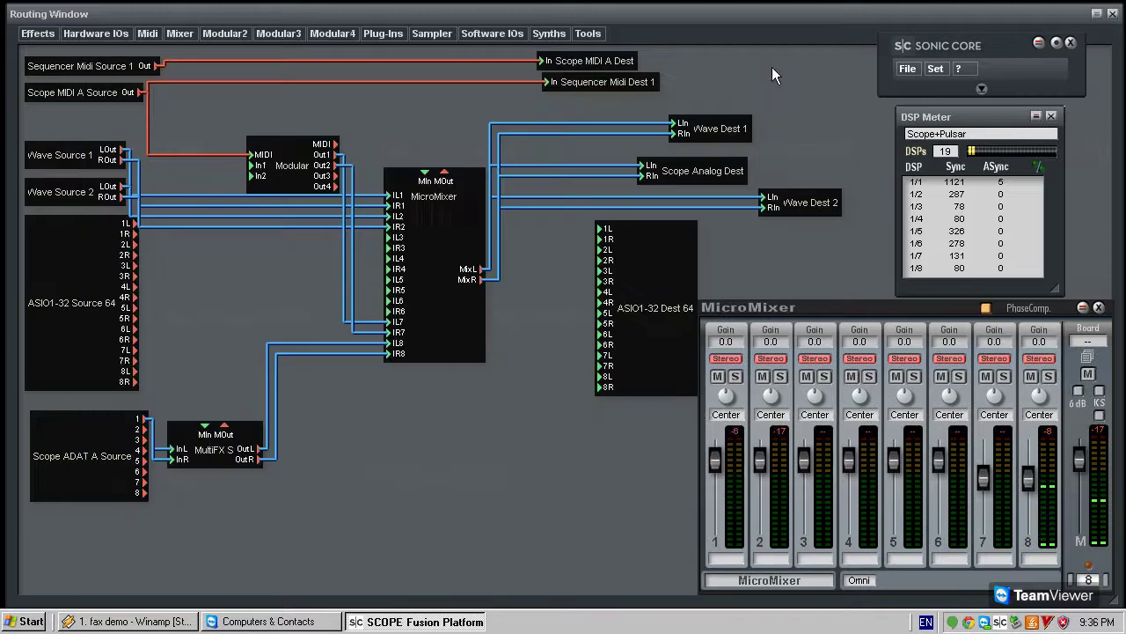
- Shift the Modular block up and left, then reopen its empty editor
{"action": "left_click_drag", "start_coordinate": [303, 188], "coordinate": [292, 165]}
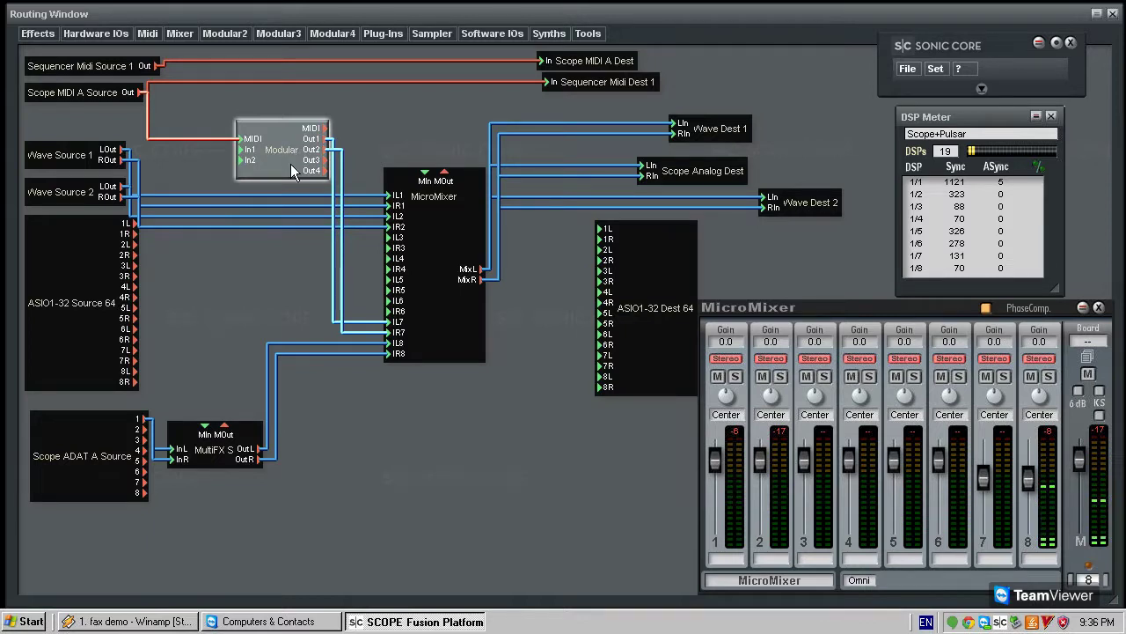
{"action": "double_click", "coordinate": [290, 150]}
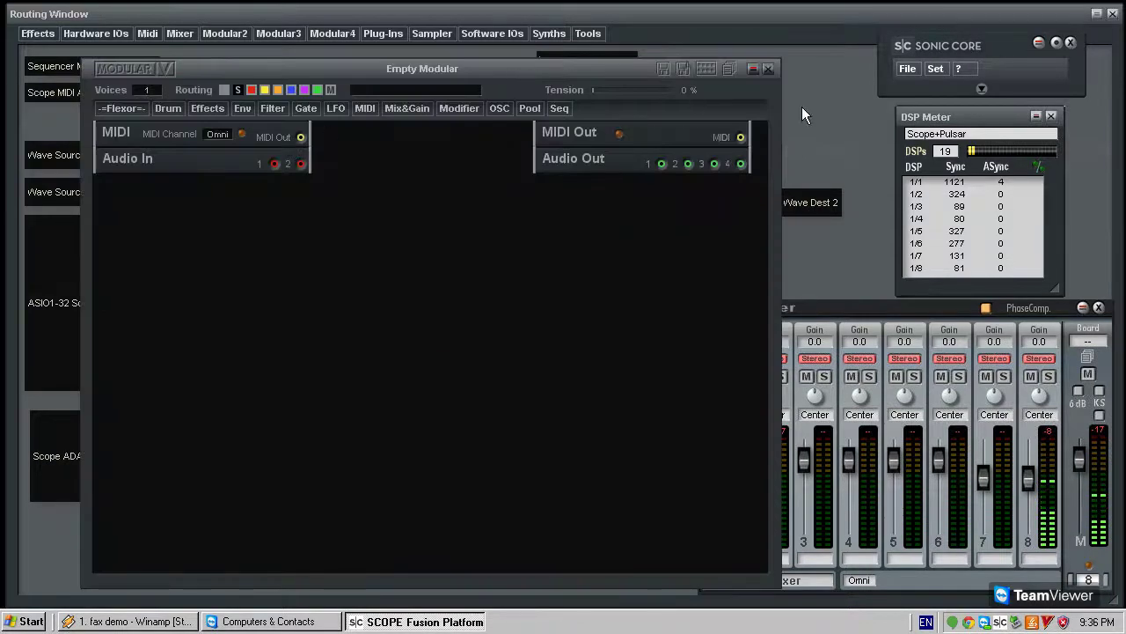
{"action": "left_click", "coordinate": [769, 69]}
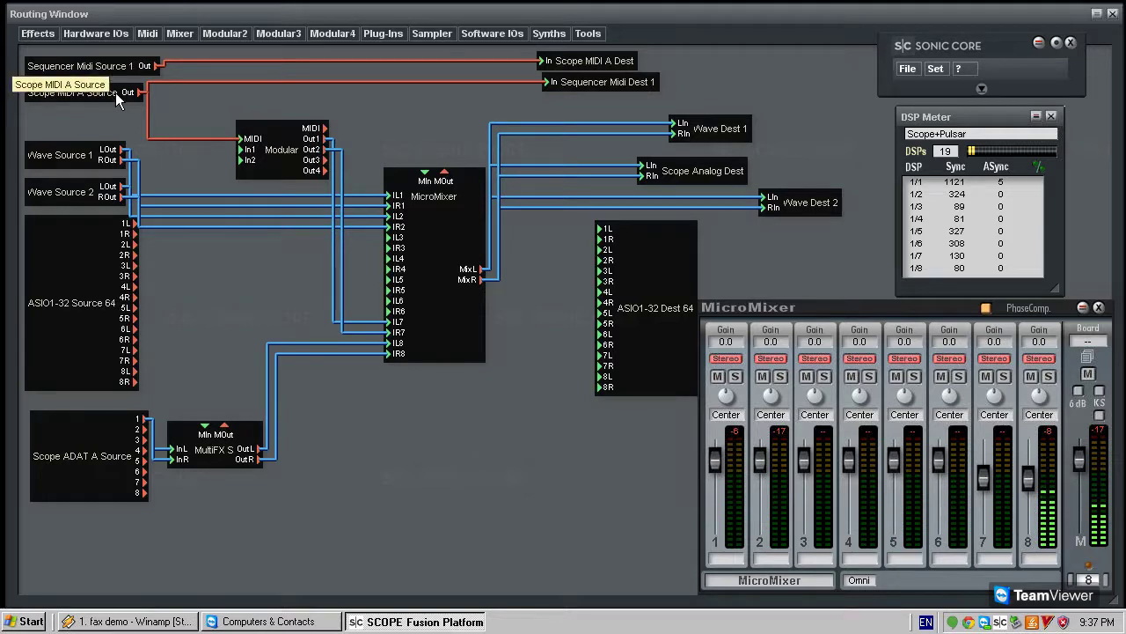
{"action": "left_click", "coordinate": [282, 134]}
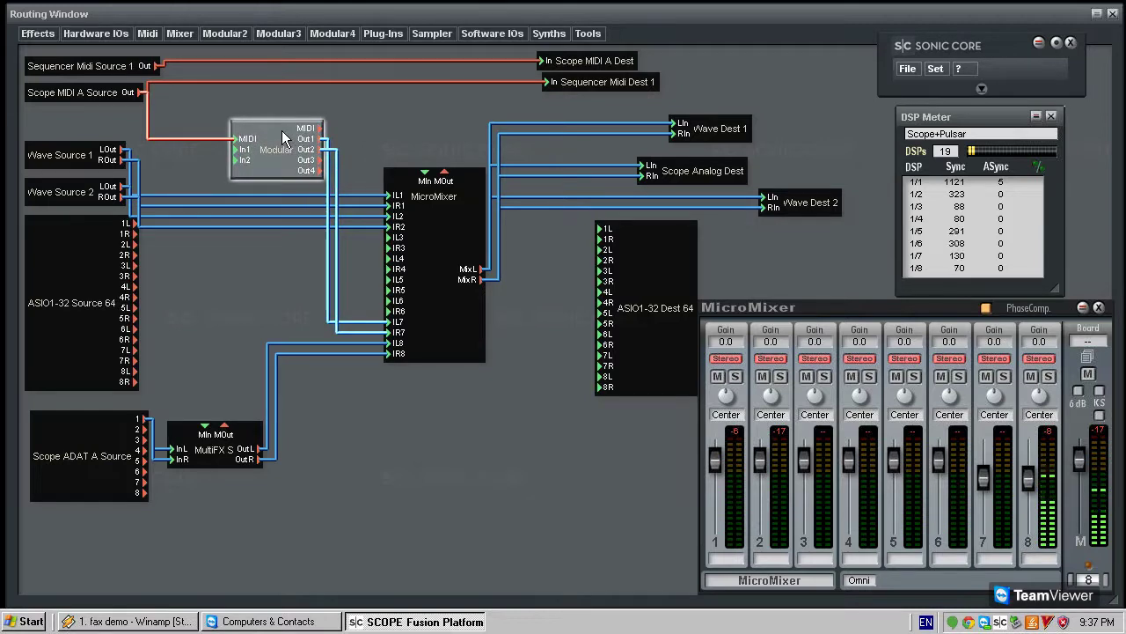
{"action": "double_click", "coordinate": [284, 137]}
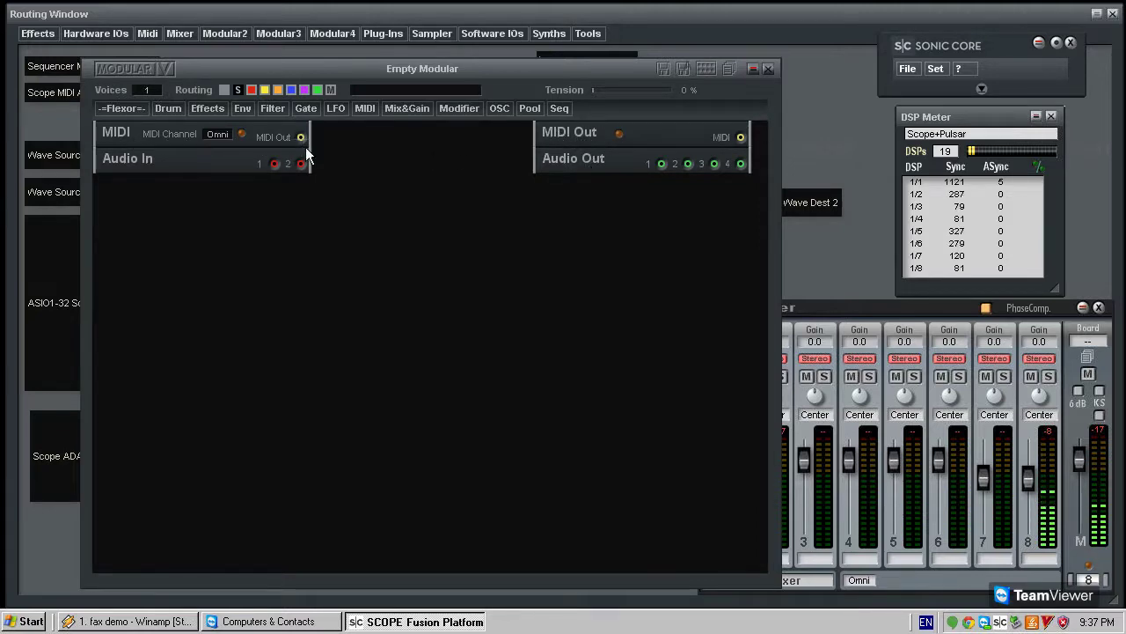
- Nudge the Audio In and MIDI Out modules, then browse the MIDI and LFO module lists
{"action": "left_click_drag", "start_coordinate": [219, 168], "coordinate": [206, 163]}
{"action": "left_click_drag", "start_coordinate": [688, 126], "coordinate": [677, 127]}
{"action": "left_click", "coordinate": [361, 108]}
{"action": "mouse_move", "coordinate": [331, 112]}
{"action": "mouse_move", "coordinate": [236, 104]}
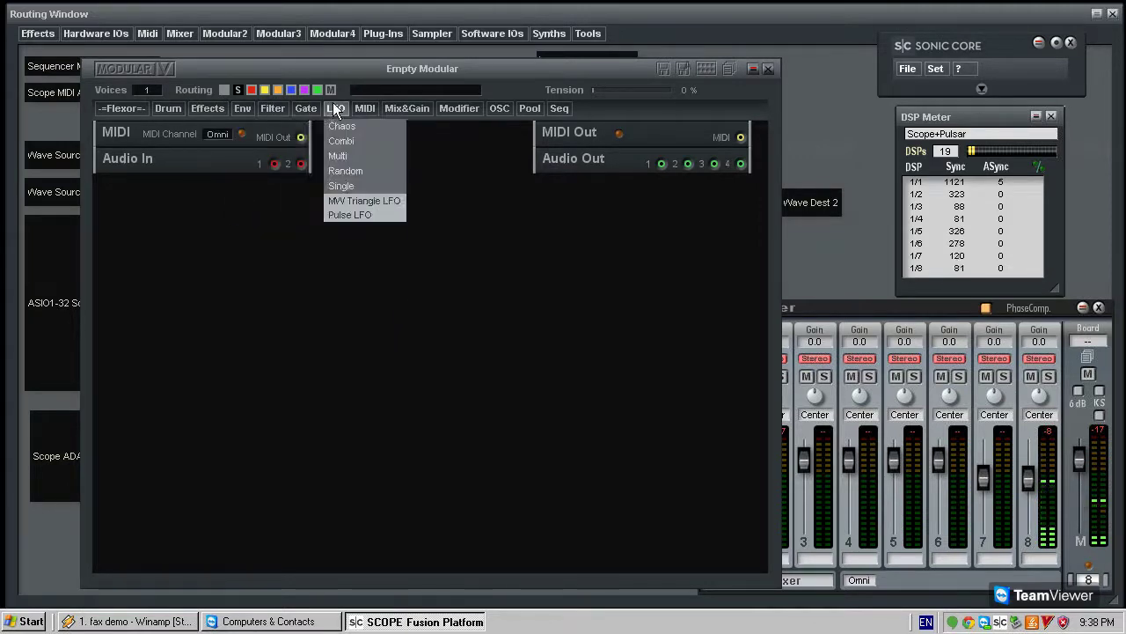
- Add a Multi OSC oscillator from OSC > Multi onto the canvas
{"action": "mouse_move", "coordinate": [547, 110]}
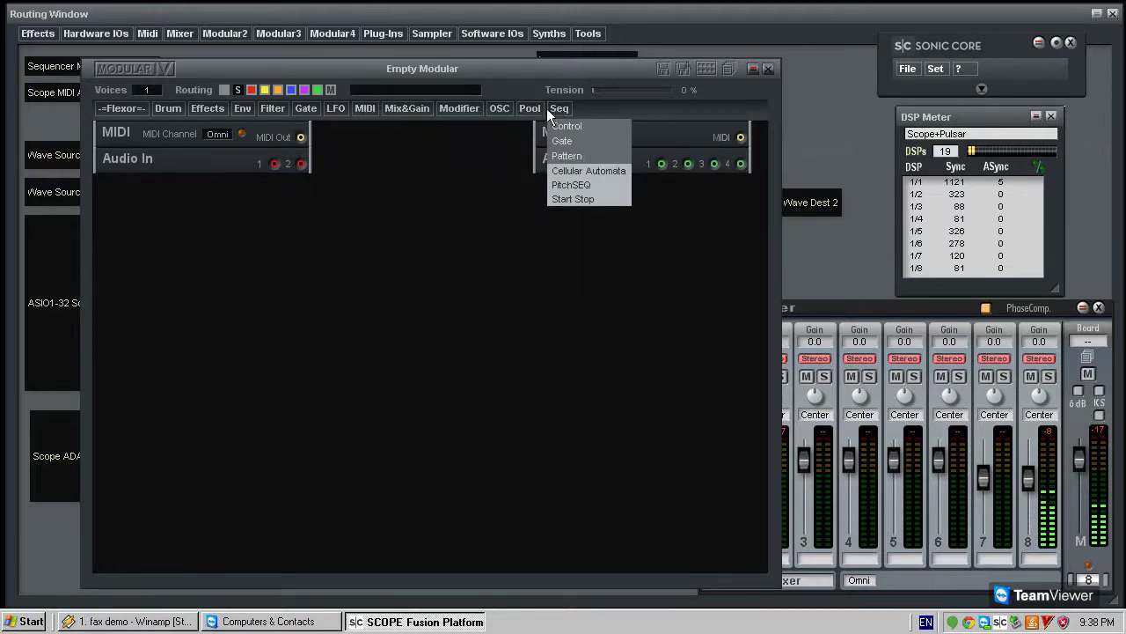
{"action": "mouse_move", "coordinate": [497, 112]}
{"action": "mouse_move", "coordinate": [506, 142]}
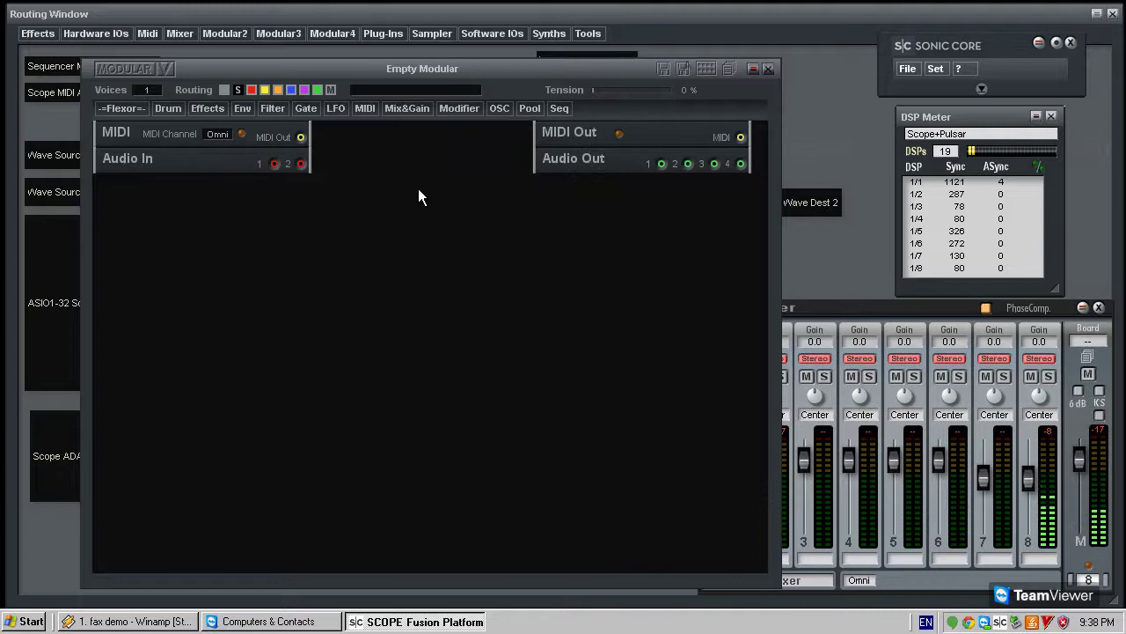
{"action": "left_click", "coordinate": [500, 108]}
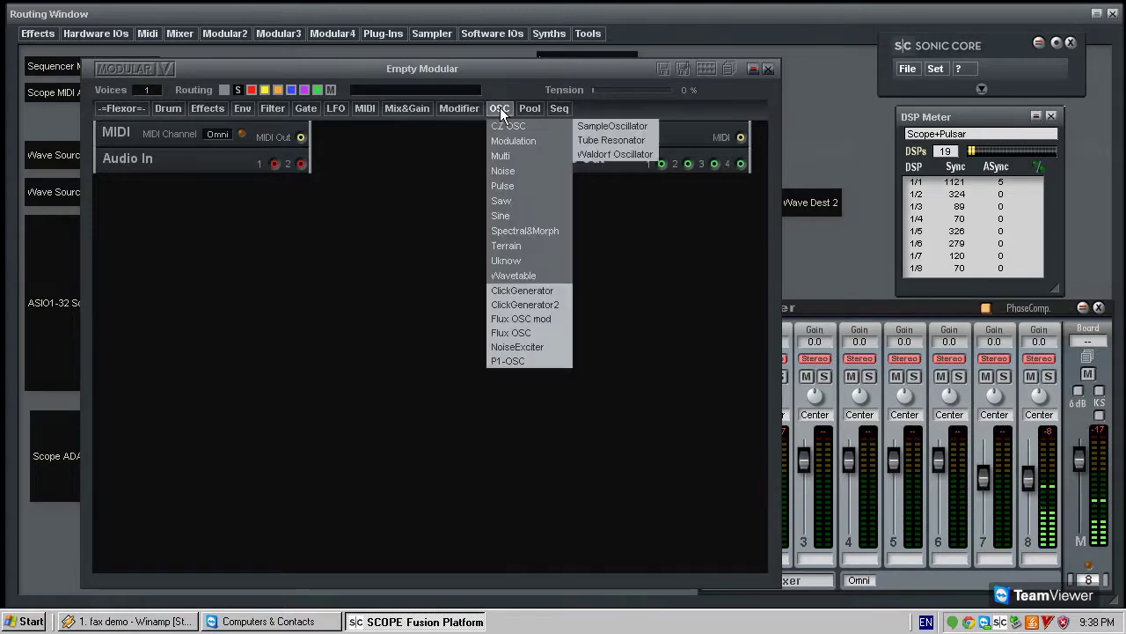
{"action": "mouse_move", "coordinate": [502, 123]}
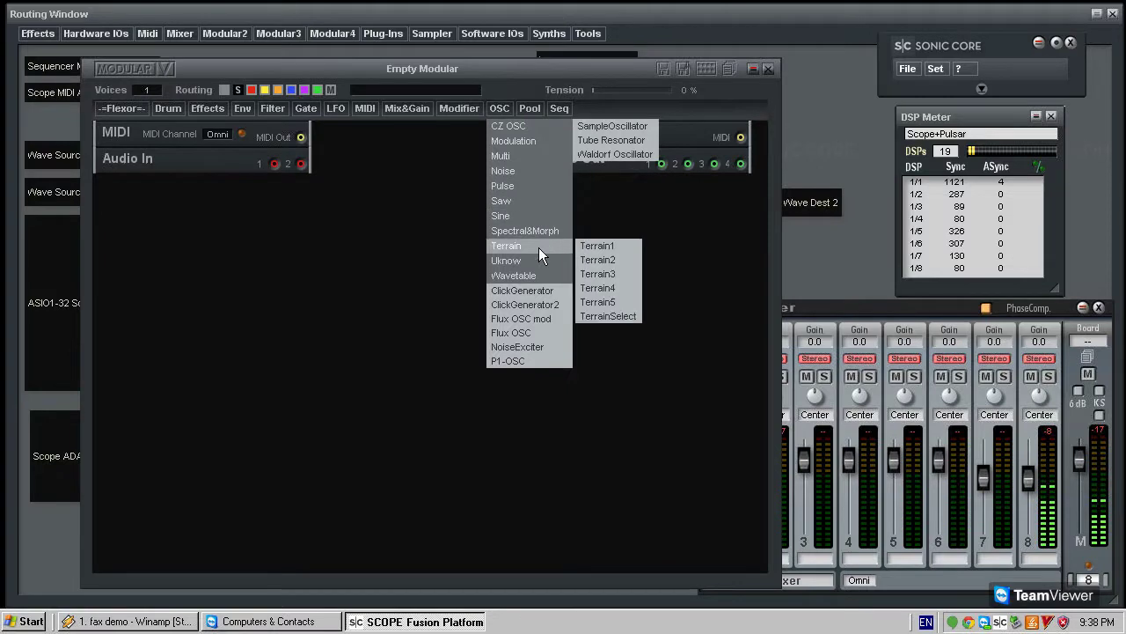
{"action": "mouse_move", "coordinate": [537, 200]}
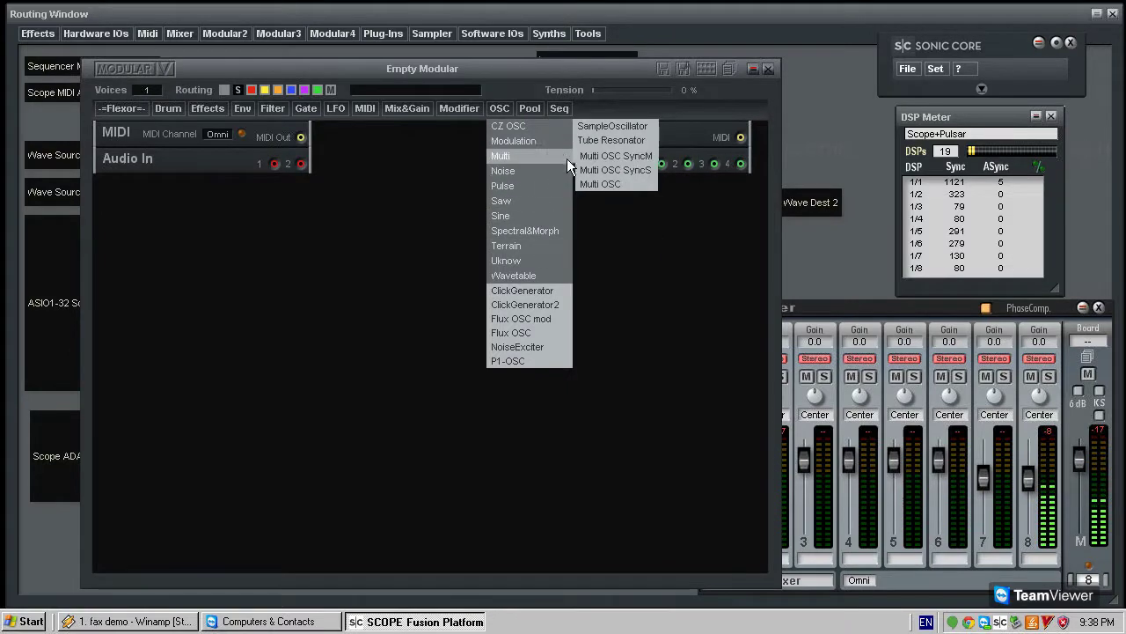
{"action": "mouse_move", "coordinate": [565, 181]}
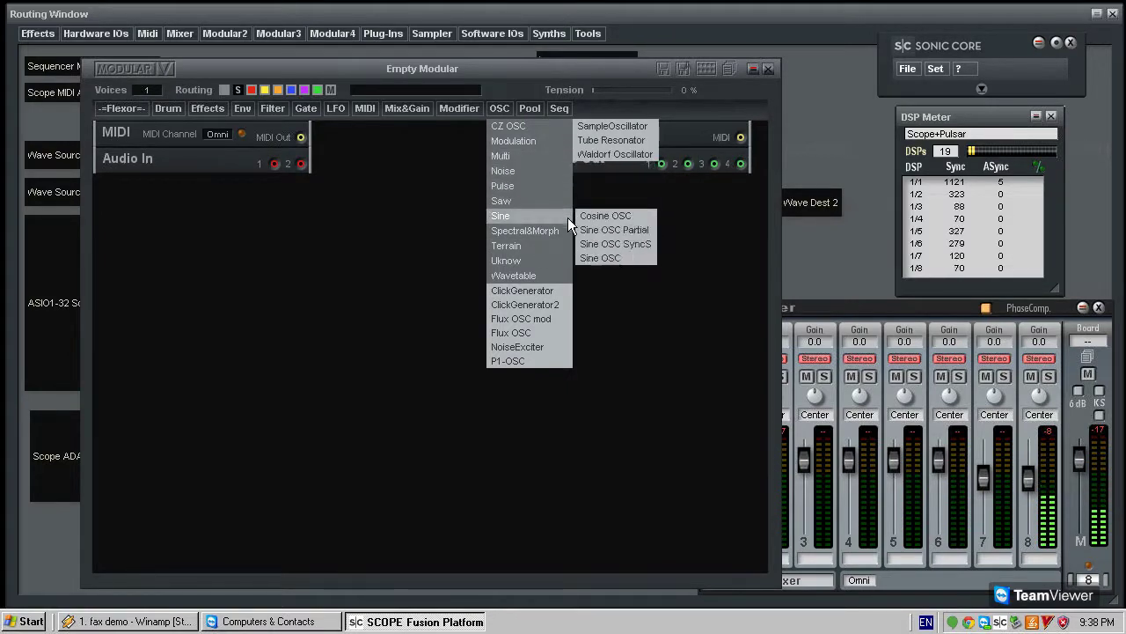
{"action": "mouse_move", "coordinate": [543, 275]}
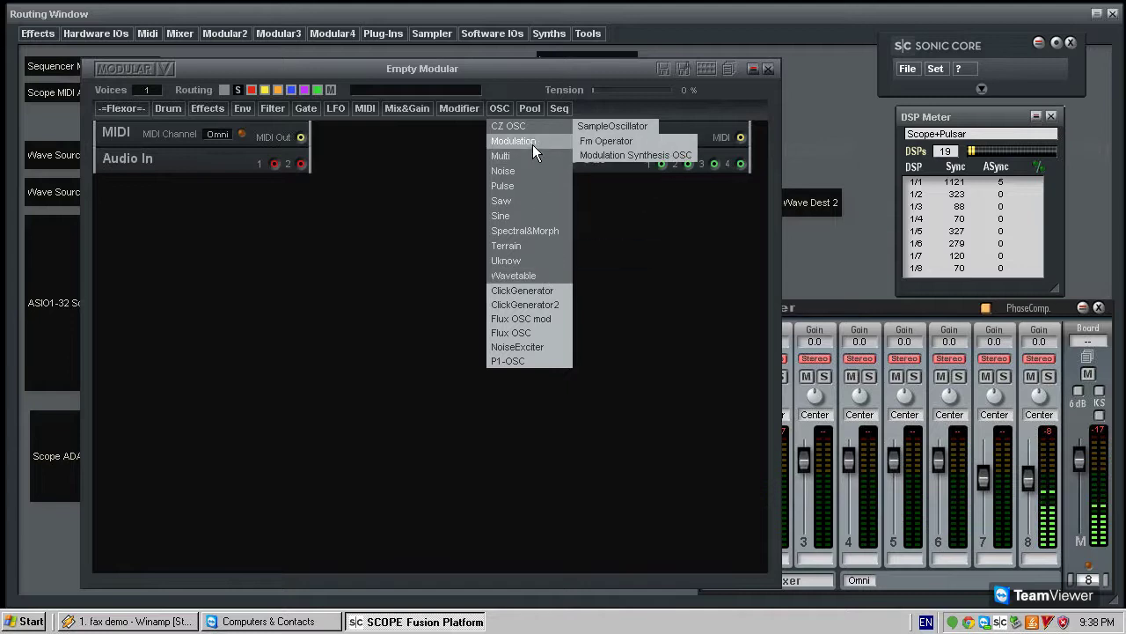
{"action": "mouse_move", "coordinate": [536, 155]}
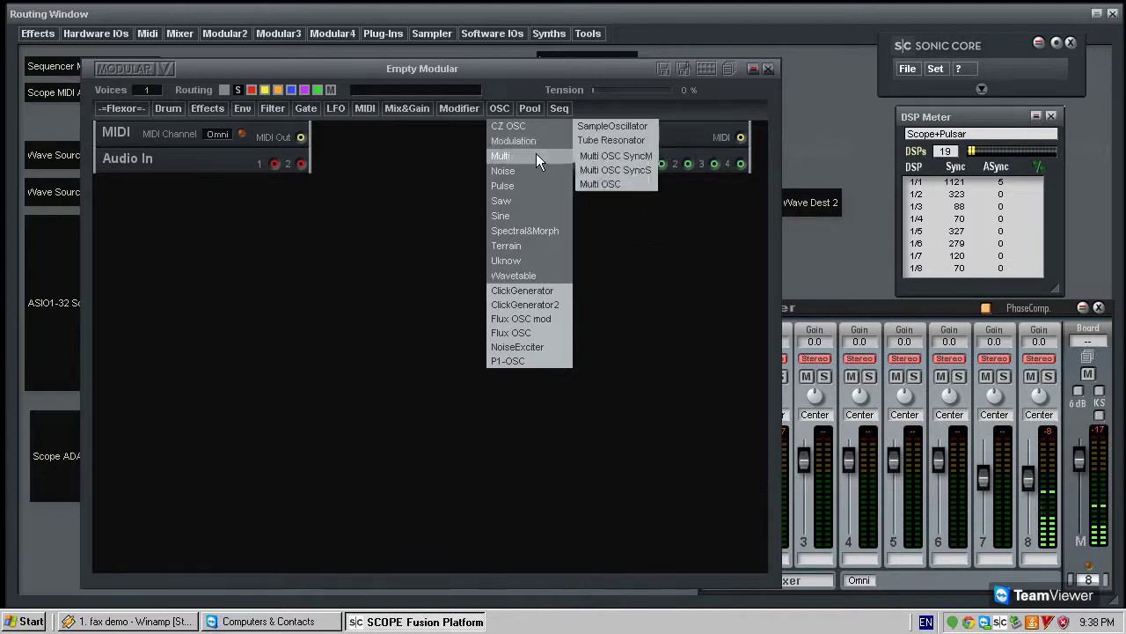
{"action": "left_click", "coordinate": [609, 184]}
{"action": "left_click", "coordinate": [326, 227]}
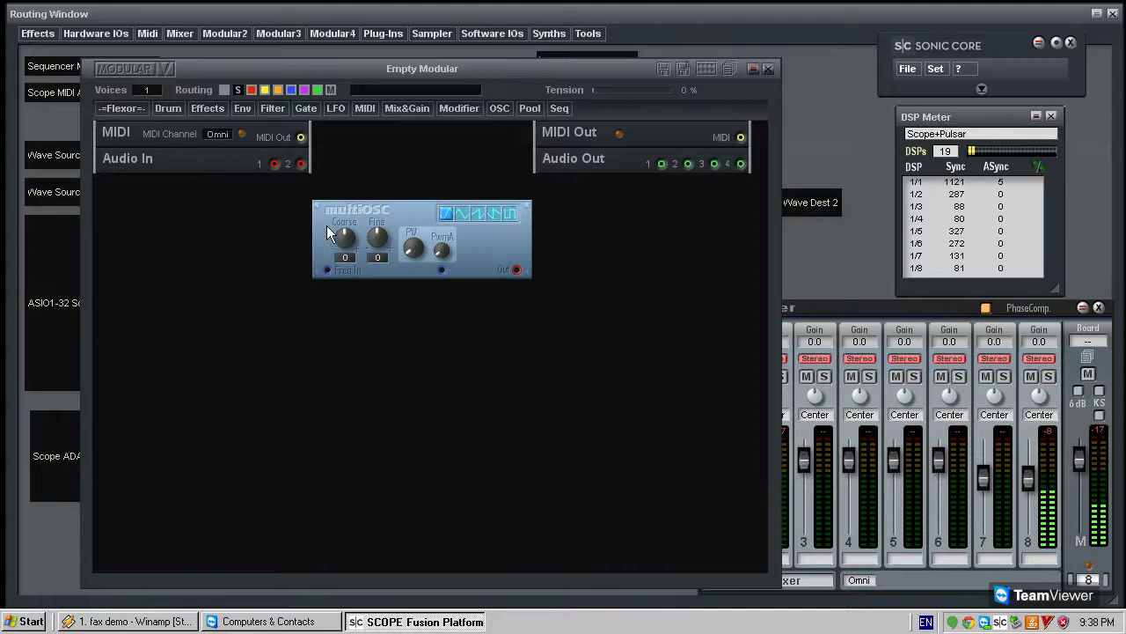
- Set the multiOSC to its fourth waveform and move it left below Audio In
{"action": "left_click", "coordinate": [512, 216]}
{"action": "left_click", "coordinate": [491, 214]}
{"action": "left_click_drag", "start_coordinate": [428, 209], "coordinate": [188, 235]}
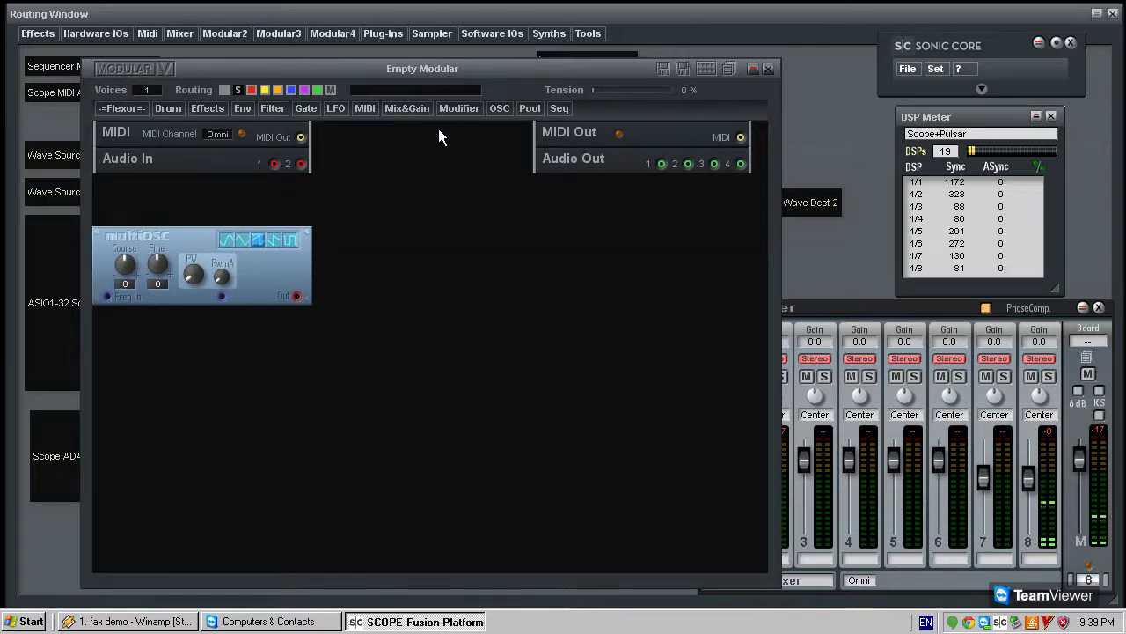
- Add a 24dB Lowpass R filter with Cutoff 79 and Res 98 below the multiOSC
{"action": "left_click", "coordinate": [272, 108]}
{"action": "mouse_move", "coordinate": [304, 187]}
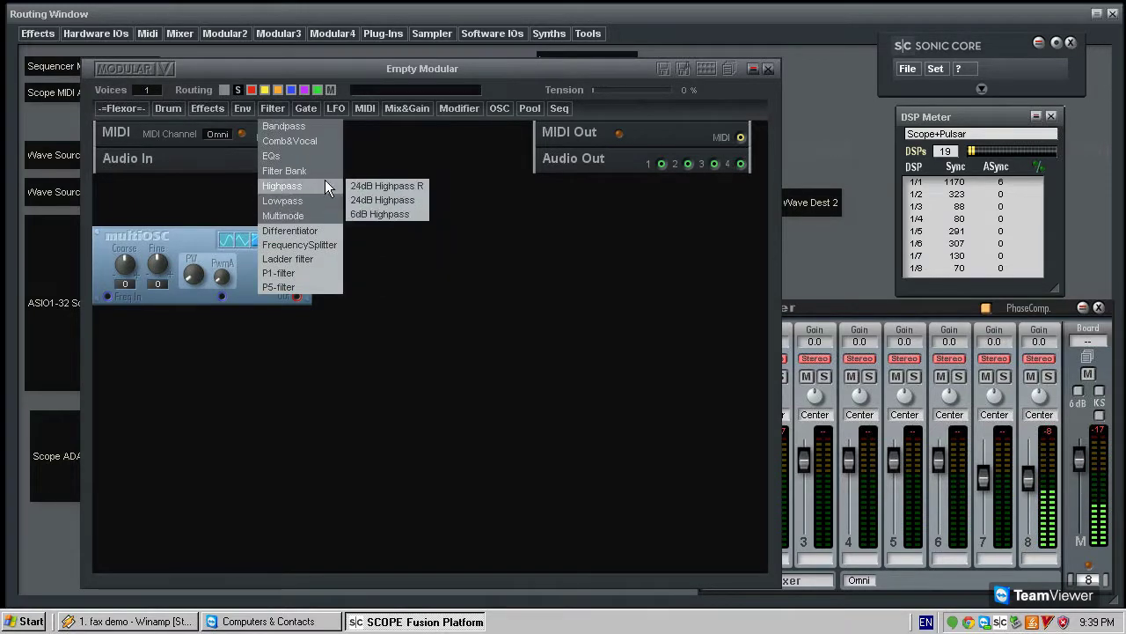
{"action": "mouse_move", "coordinate": [319, 217]}
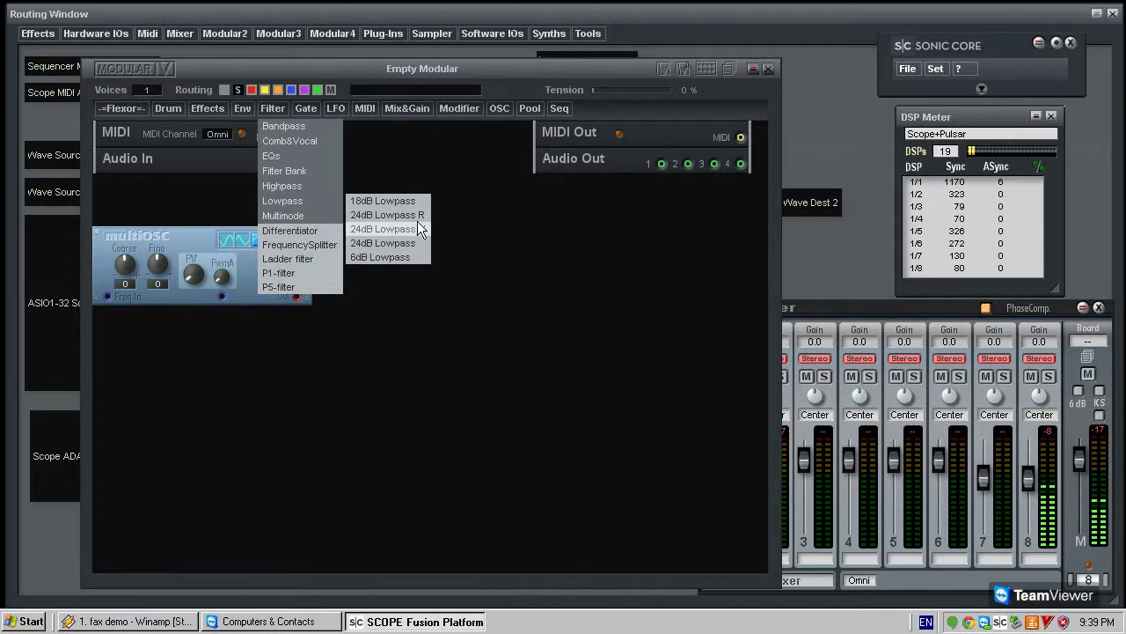
{"action": "left_click", "coordinate": [418, 215]}
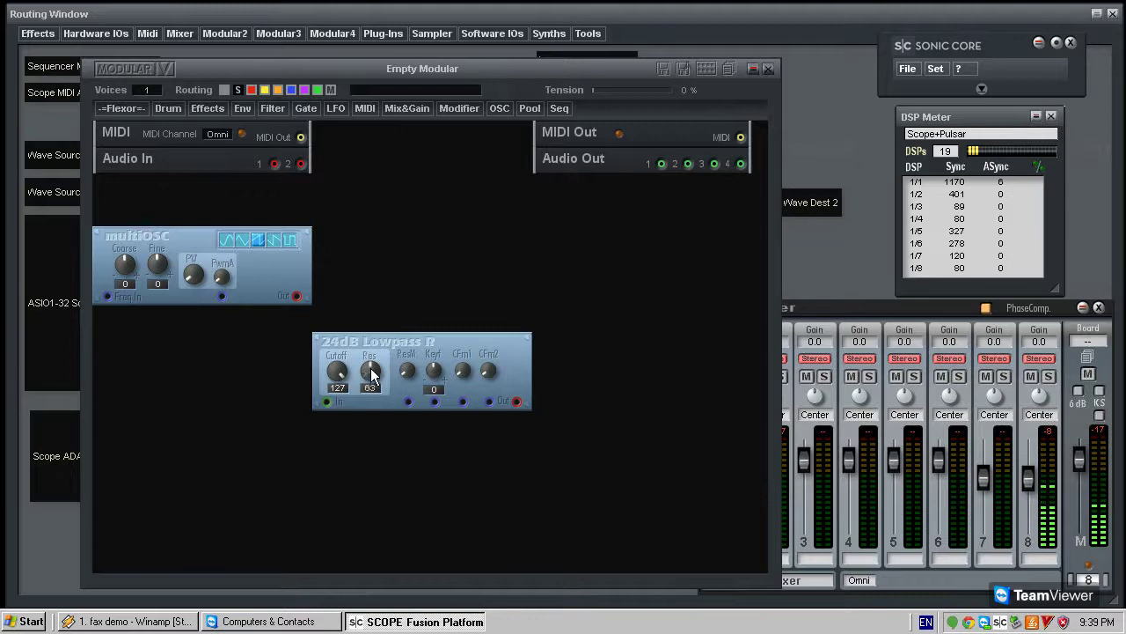
{"action": "left_click_drag", "start_coordinate": [381, 377], "coordinate": [160, 342]}
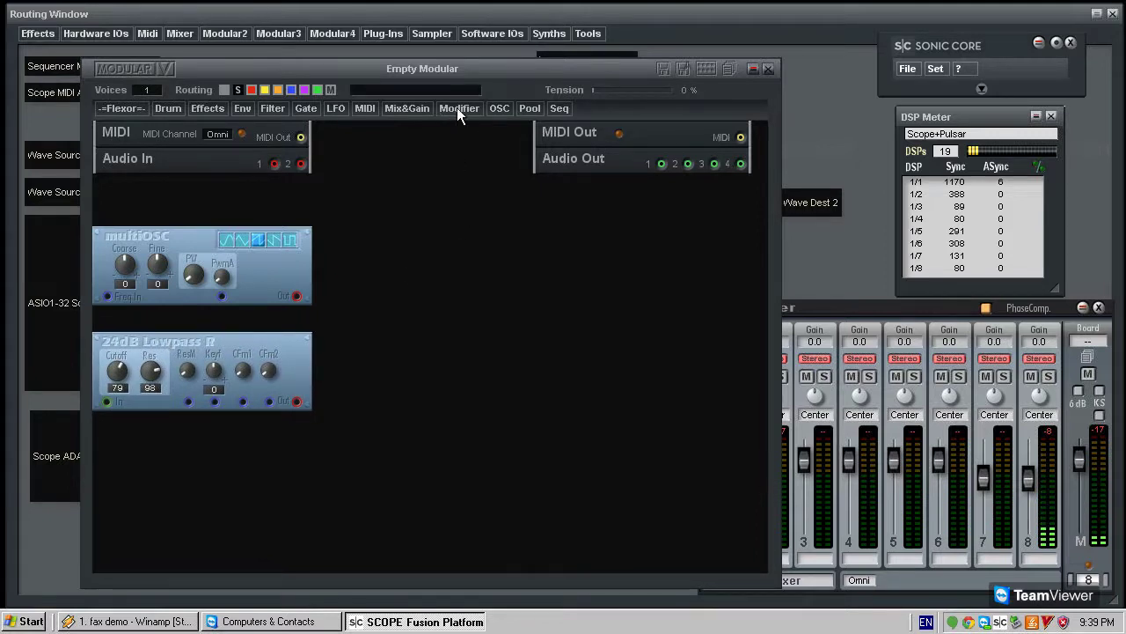
- Add a Lin VCA module on the right side of the canvas
{"action": "left_click", "coordinate": [404, 108]}
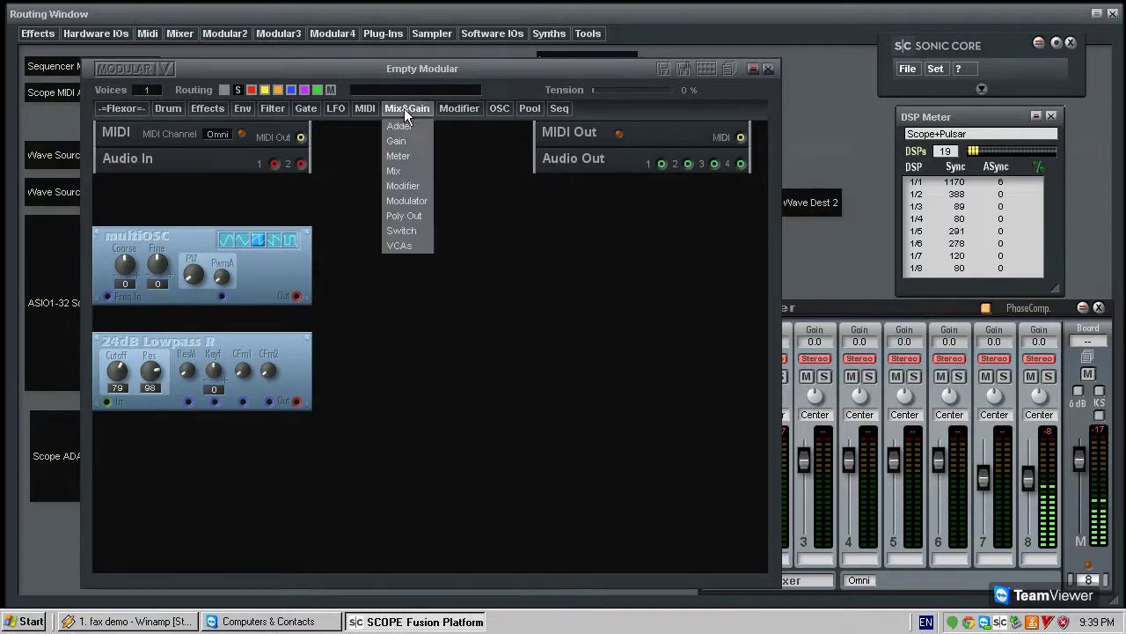
{"action": "mouse_move", "coordinate": [401, 245]}
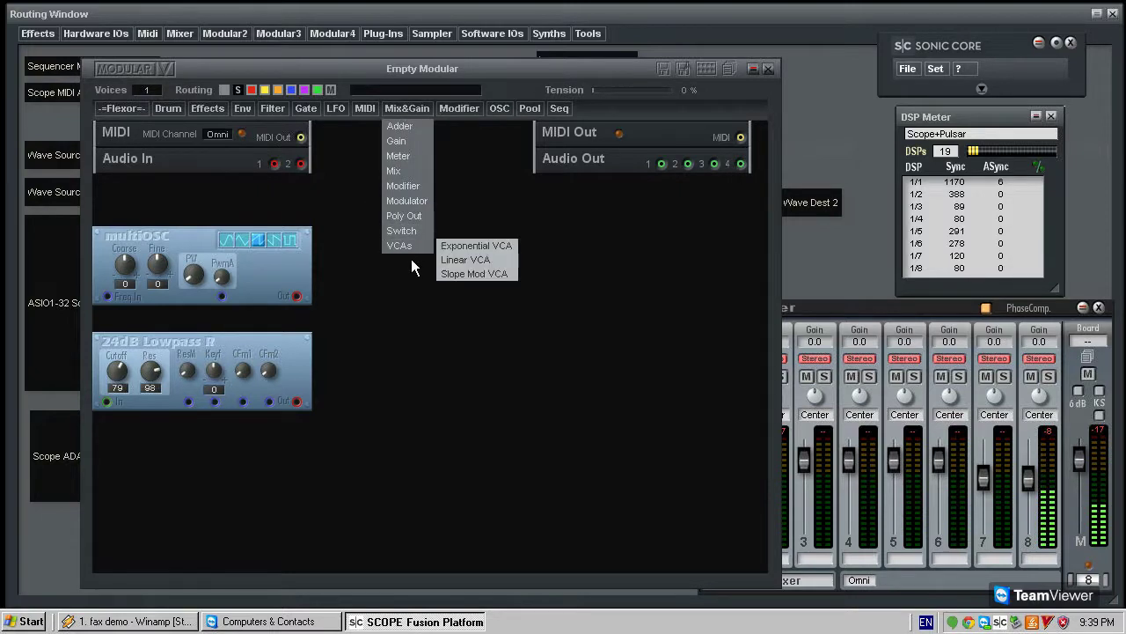
{"action": "left_click", "coordinate": [463, 260]}
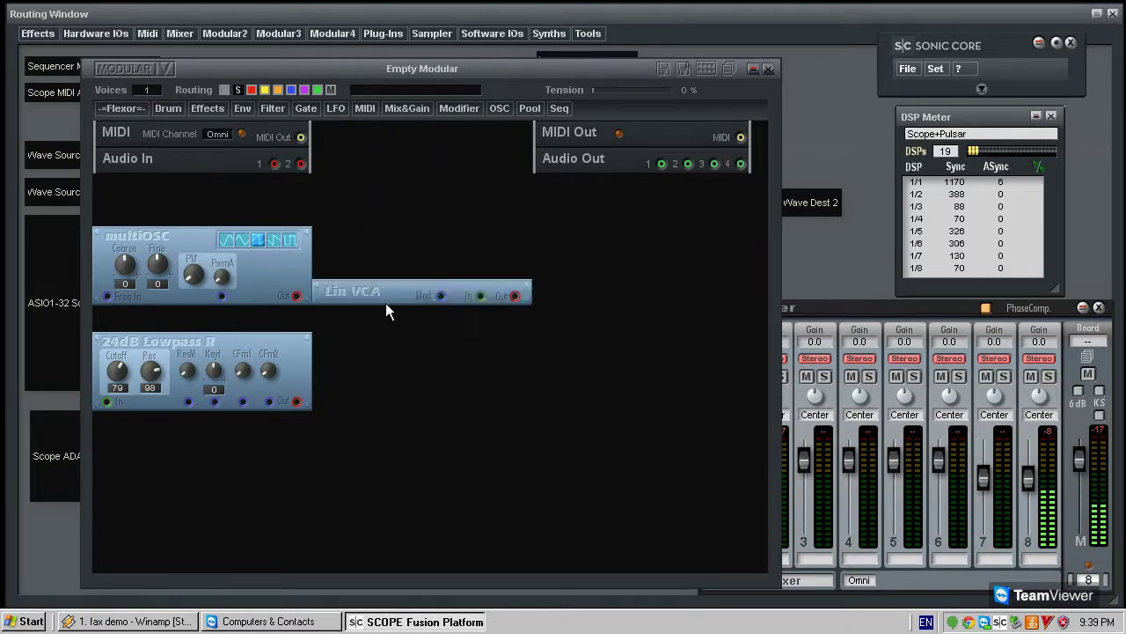
{"action": "left_click", "coordinate": [481, 337]}
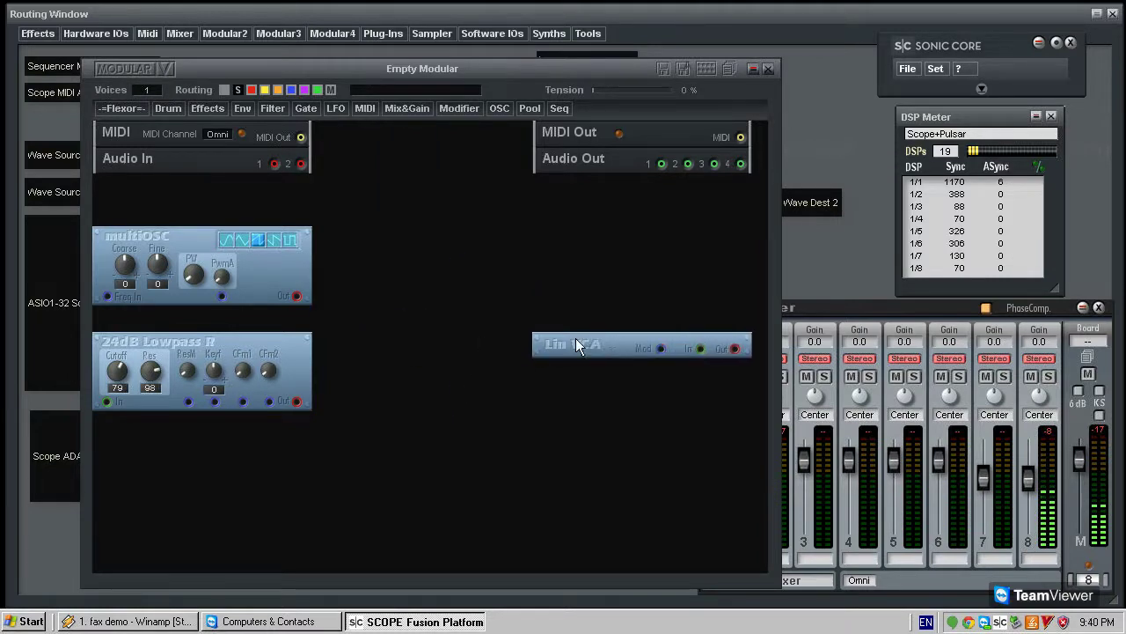
- Add an ADSR envelope from Env > ADSRs and position it beneath the Lin VCA
{"action": "left_click", "coordinate": [241, 107]}
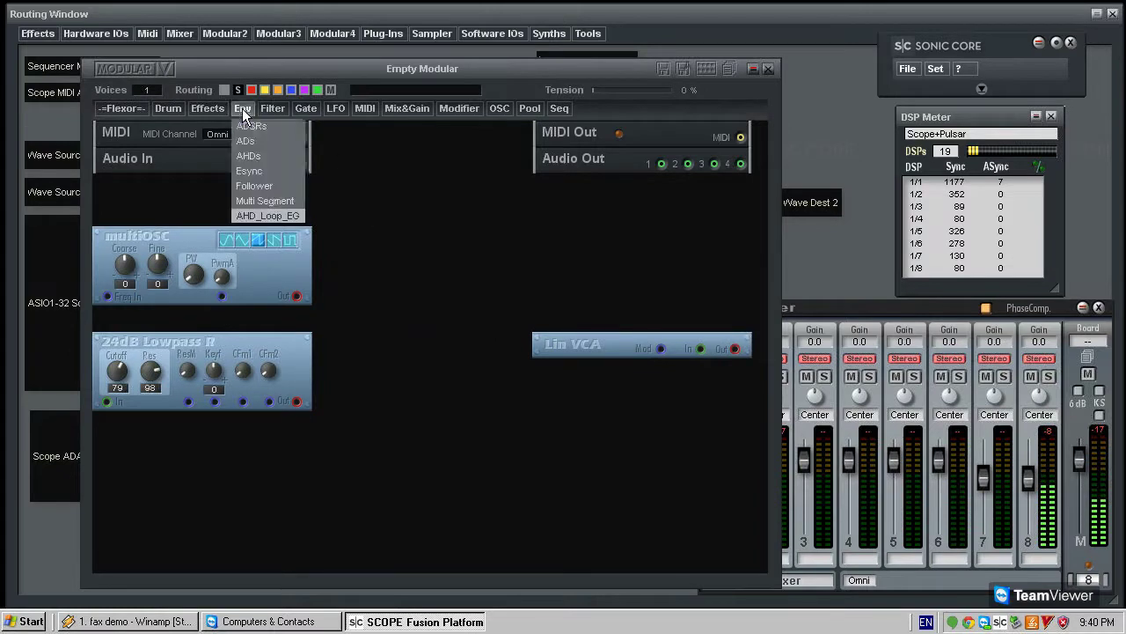
{"action": "mouse_move", "coordinate": [275, 143]}
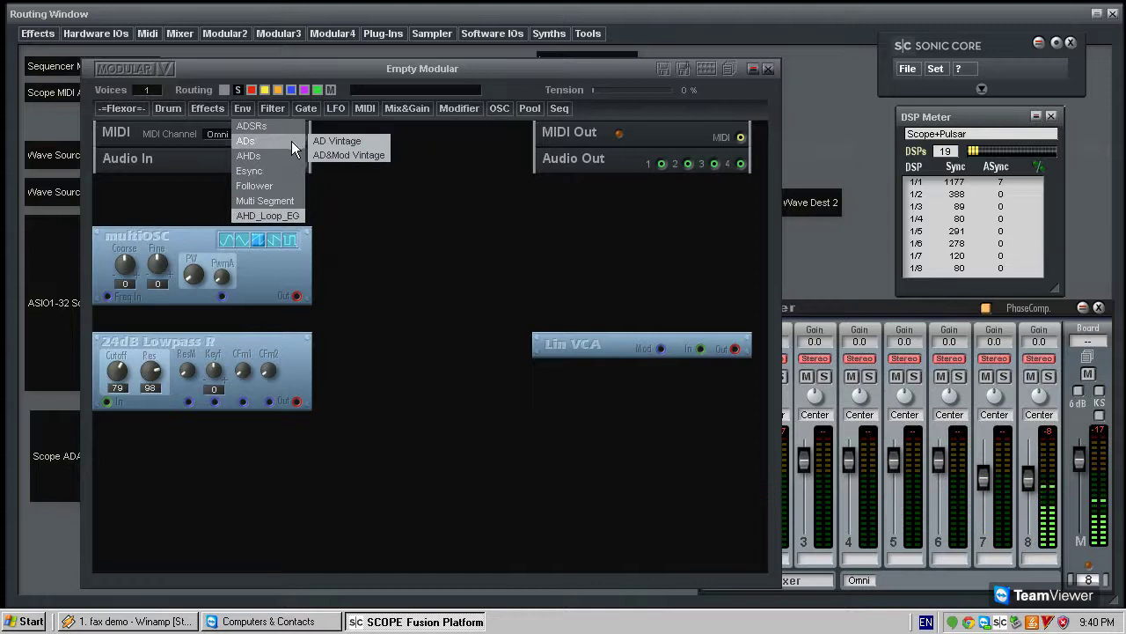
{"action": "mouse_move", "coordinate": [294, 127]}
{"action": "left_click", "coordinate": [341, 169]}
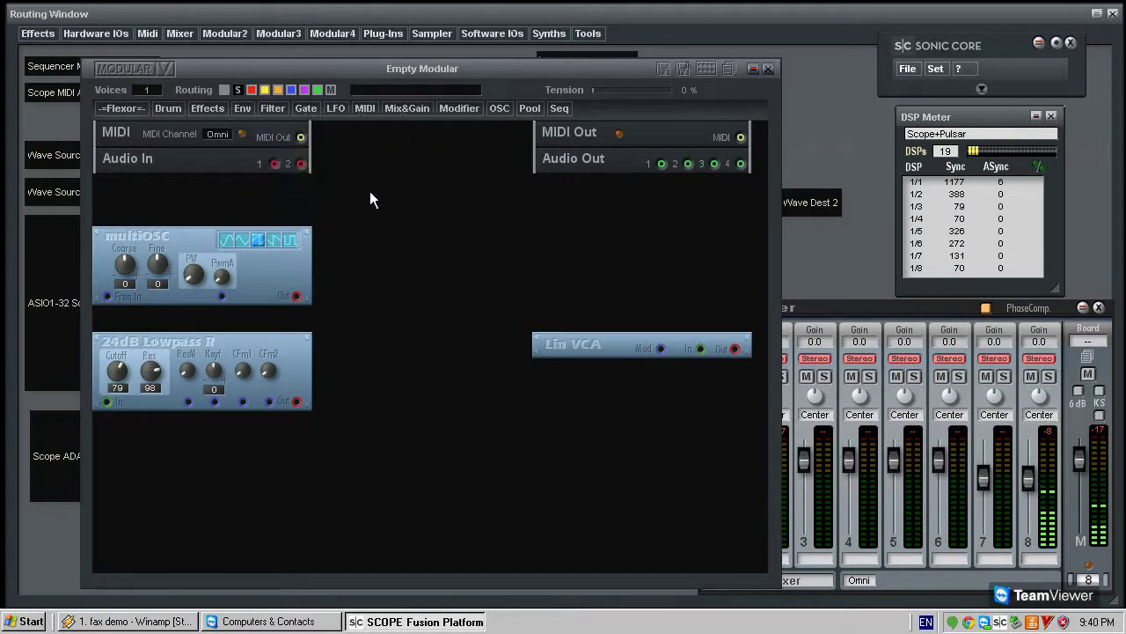
{"action": "left_click_drag", "start_coordinate": [414, 245], "coordinate": [414, 218]}
{"action": "left_click", "coordinate": [241, 109]}
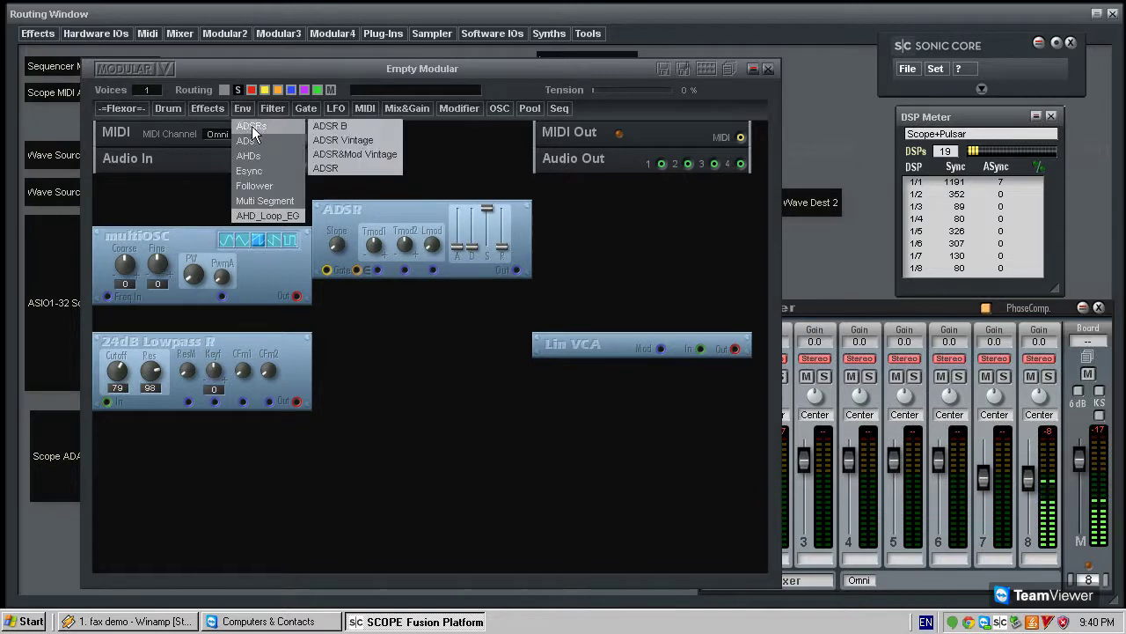
{"action": "mouse_move", "coordinate": [266, 128]}
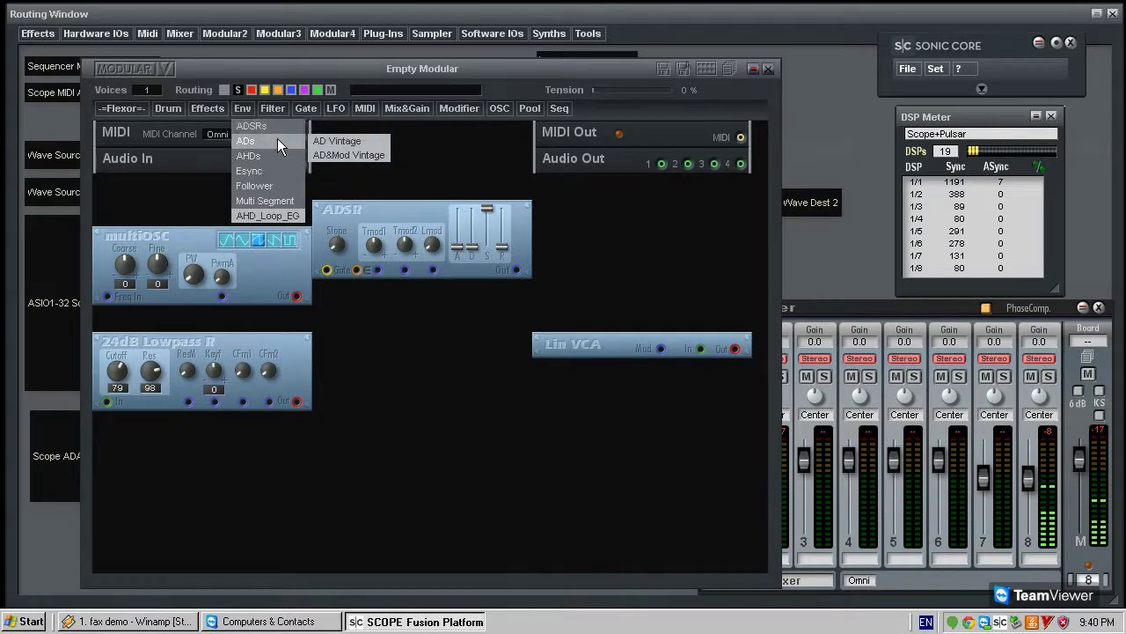
{"action": "mouse_move", "coordinate": [296, 183]}
{"action": "left_click_drag", "start_coordinate": [413, 218], "coordinate": [615, 388]}
{"action": "left_click_drag", "start_coordinate": [577, 352], "coordinate": [549, 303]}
- Cable ADSR Out to the Lin VCA Mod input and align the ADSR just below the VCA
{"action": "left_click_drag", "start_coordinate": [572, 365], "coordinate": [621, 393]}
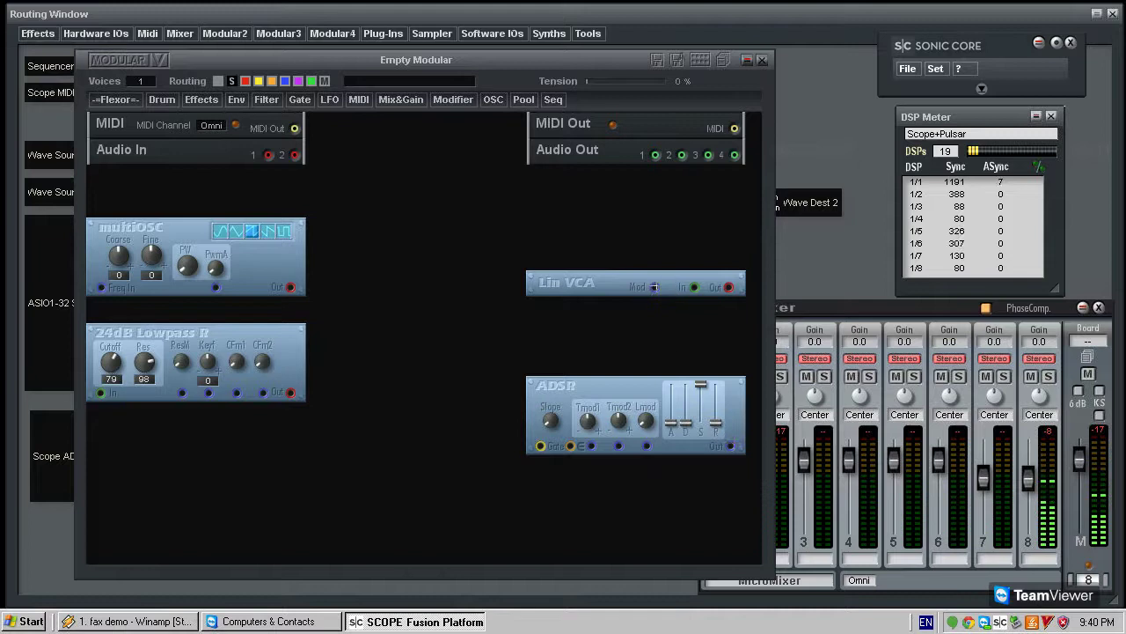
{"action": "left_click_drag", "start_coordinate": [579, 284], "coordinate": [580, 337]}
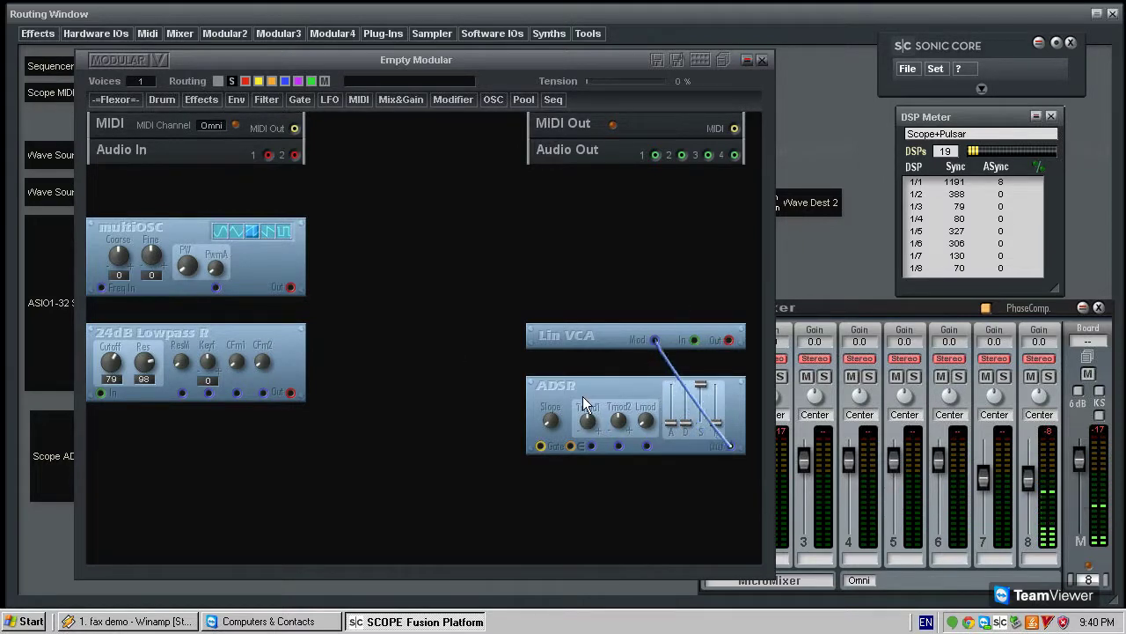
{"action": "left_click_drag", "start_coordinate": [583, 395], "coordinate": [588, 408]}
{"action": "left_click_drag", "start_coordinate": [577, 340], "coordinate": [582, 329]}
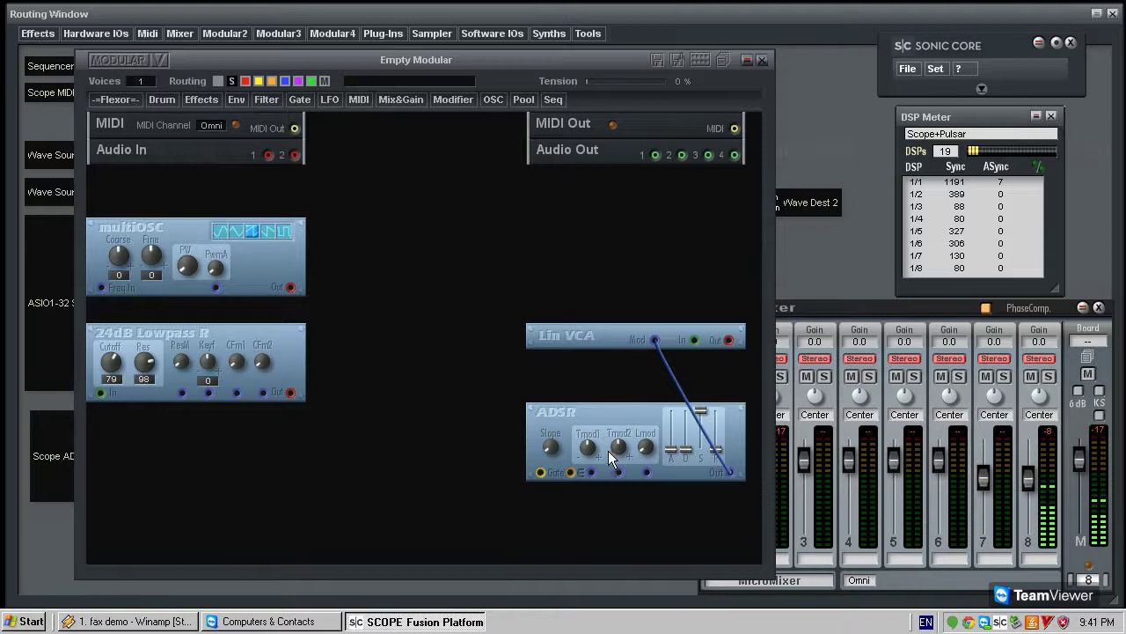
{"action": "left_click_drag", "start_coordinate": [589, 411], "coordinate": [596, 403]}
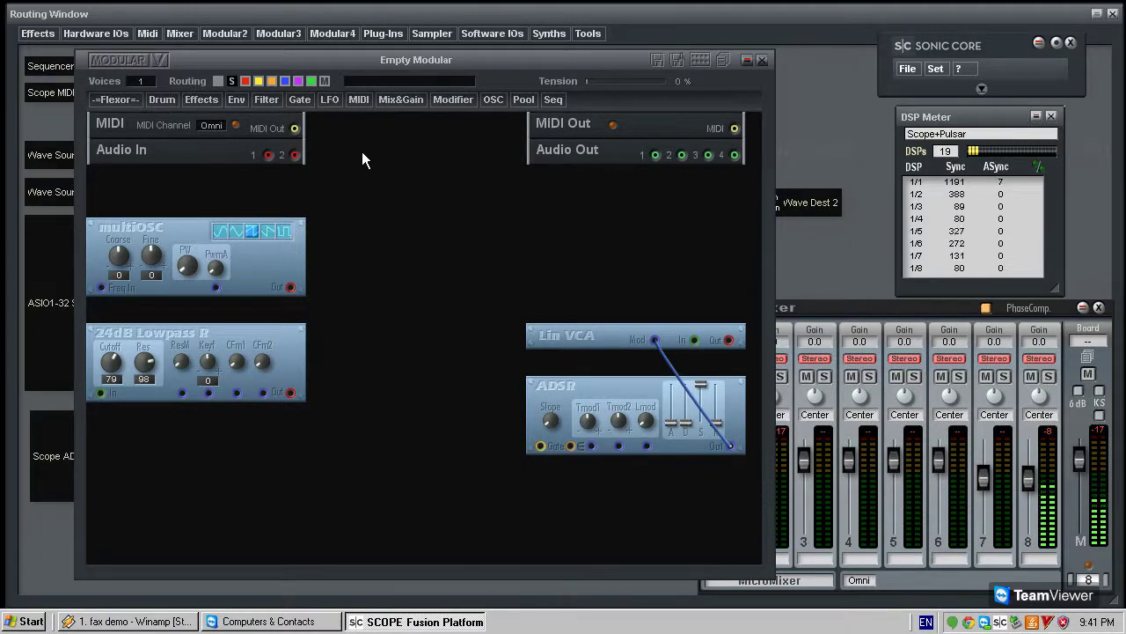
{"action": "mouse_move", "coordinate": [556, 382]}
{"action": "left_mouse_down"}
{"action": "mouse_move", "coordinate": [571, 416]}
{"action": "mouse_move", "coordinate": [572, 392]}
{"action": "left_mouse_up"}
- Add an MVC C voice module from MIDI > MVC beside the MIDI module
{"action": "left_click", "coordinate": [361, 99]}
{"action": "mouse_move", "coordinate": [376, 132]}
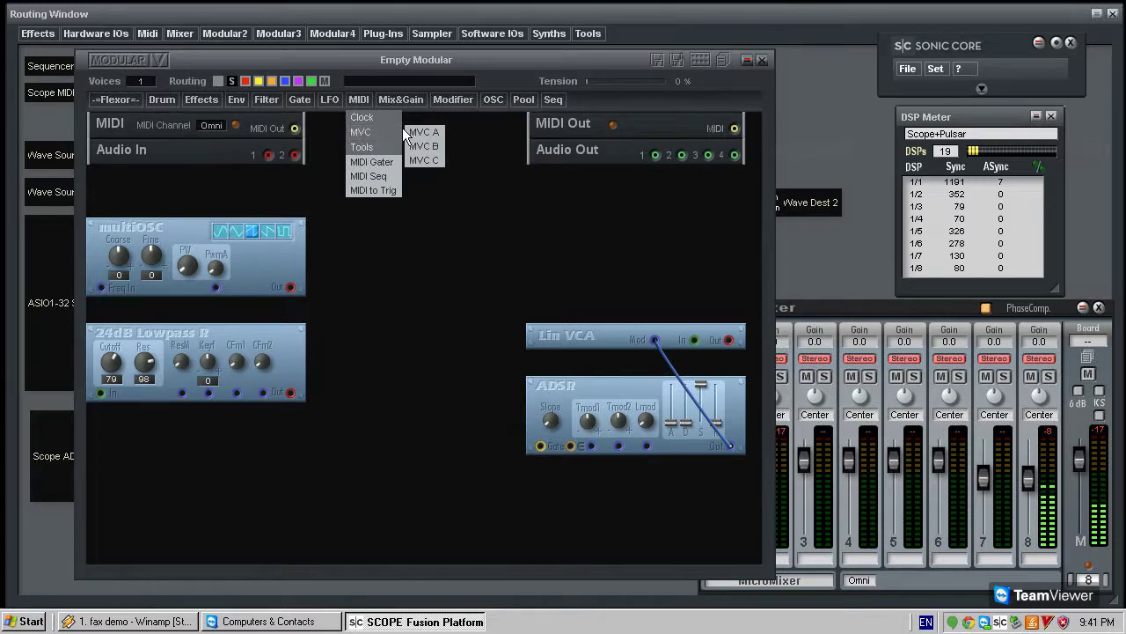
{"action": "left_click", "coordinate": [433, 162]}
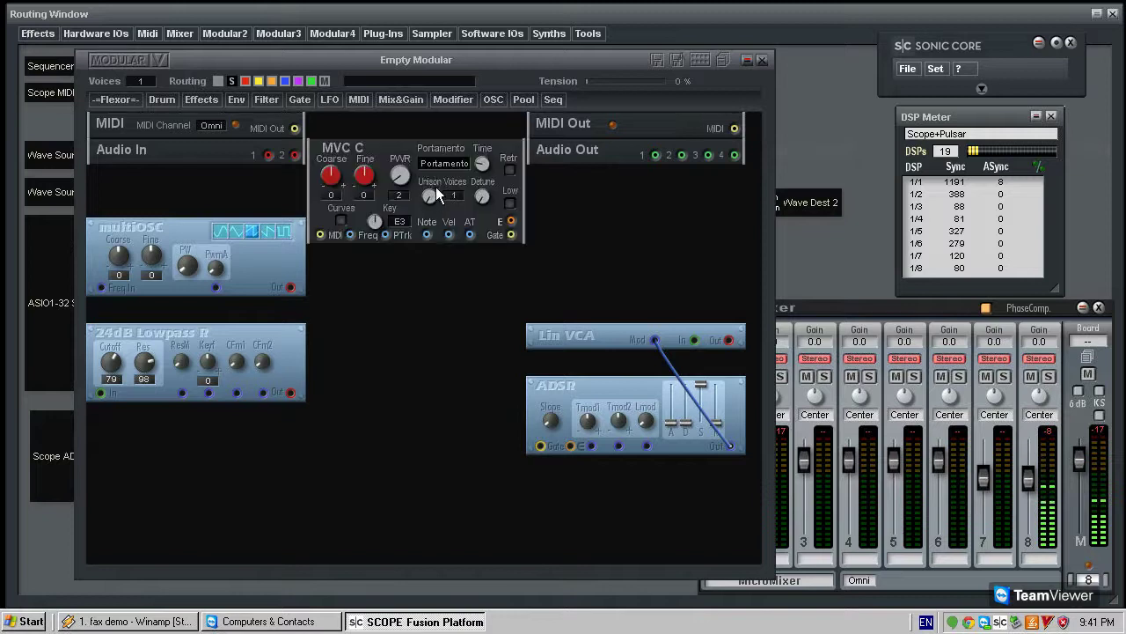
{"action": "left_click_drag", "start_coordinate": [389, 138], "coordinate": [386, 112]}
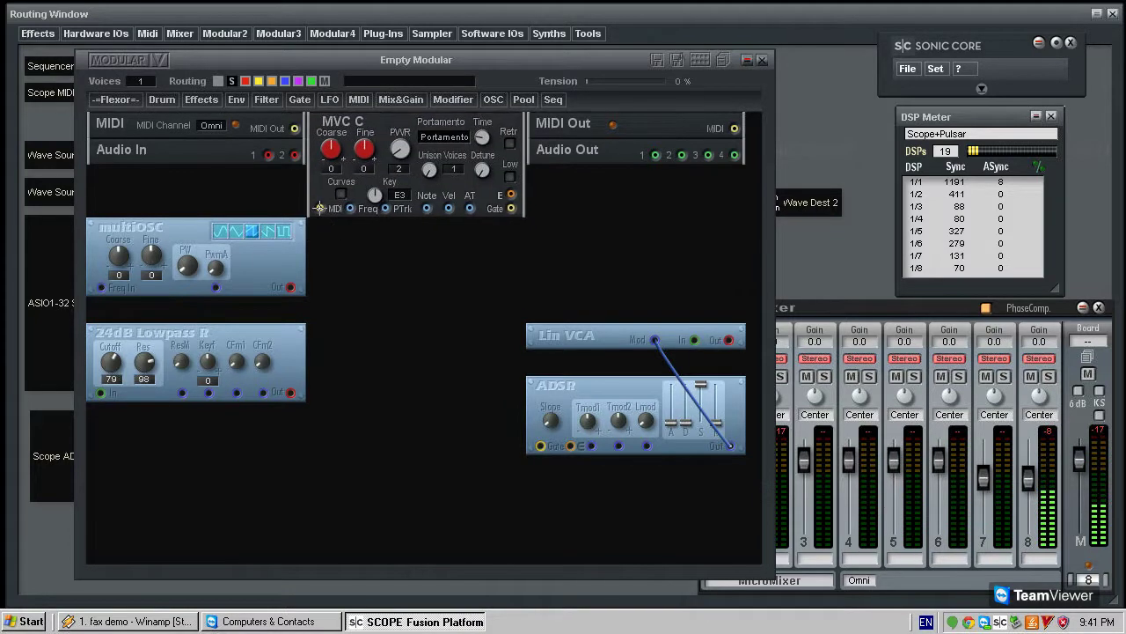
- Cable MIDI Out to the MVC C MIDI input and MVC C Gate to the ADSR Gate
{"action": "left_click_drag", "start_coordinate": [294, 128], "coordinate": [321, 209]}
{"action": "left_click", "coordinate": [276, 124]}
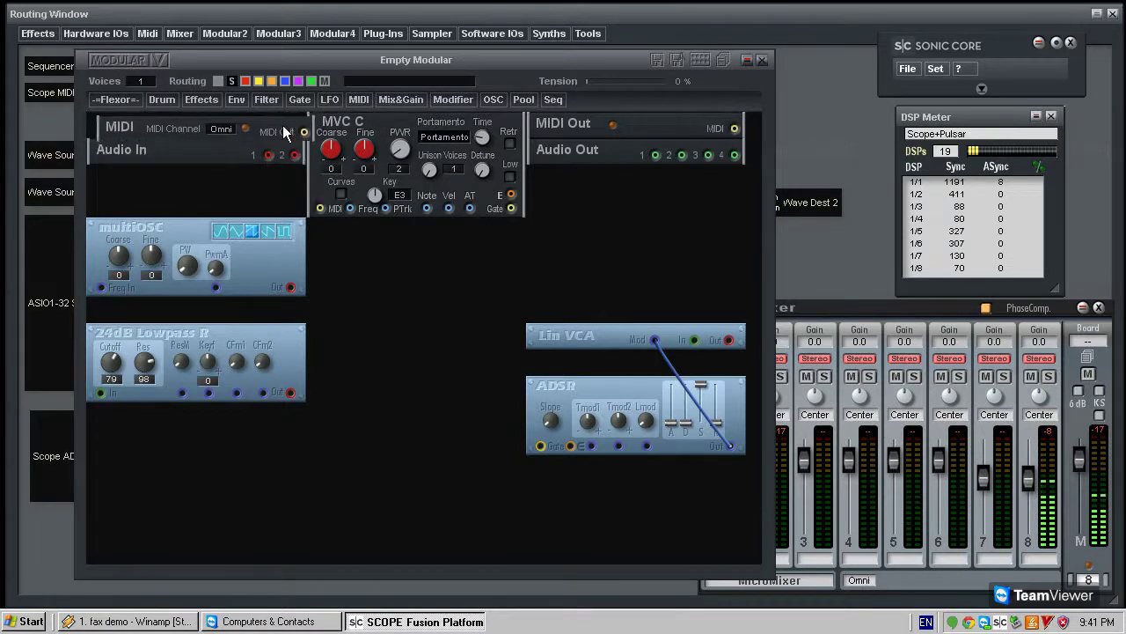
{"action": "left_click_drag", "start_coordinate": [295, 129], "coordinate": [320, 208]}
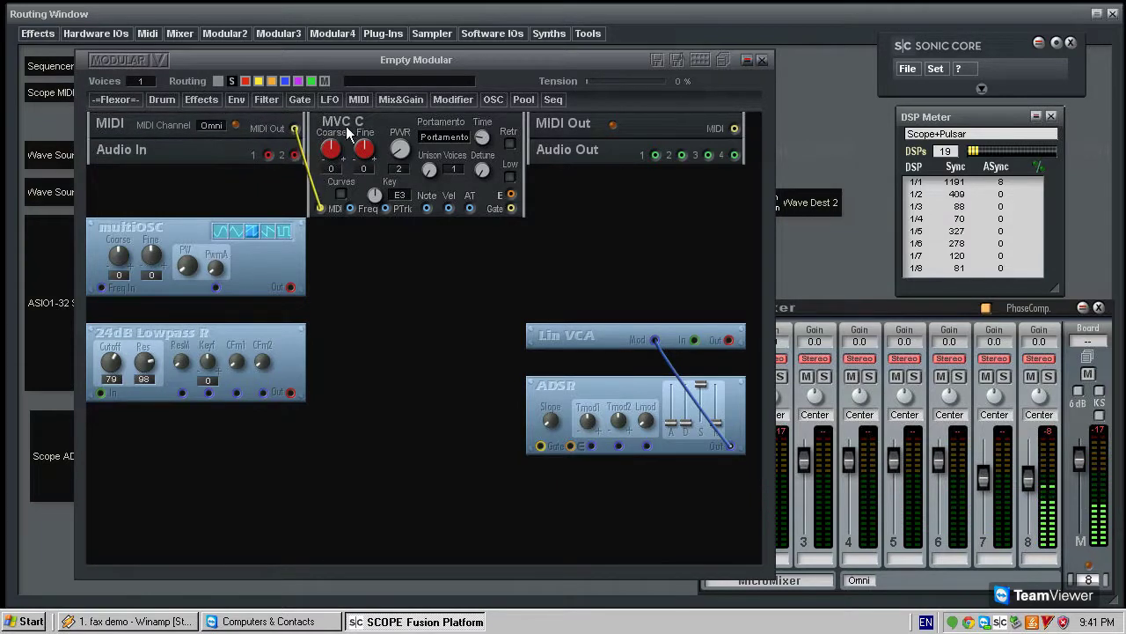
{"action": "mouse_move", "coordinate": [356, 130]}
{"action": "left_mouse_down"}
{"action": "mouse_move", "coordinate": [378, 168]}
{"action": "mouse_move", "coordinate": [377, 95]}
{"action": "mouse_move", "coordinate": [389, 87]}
{"action": "mouse_move", "coordinate": [409, 119]}
{"action": "mouse_move", "coordinate": [357, 126]}
{"action": "left_mouse_up"}
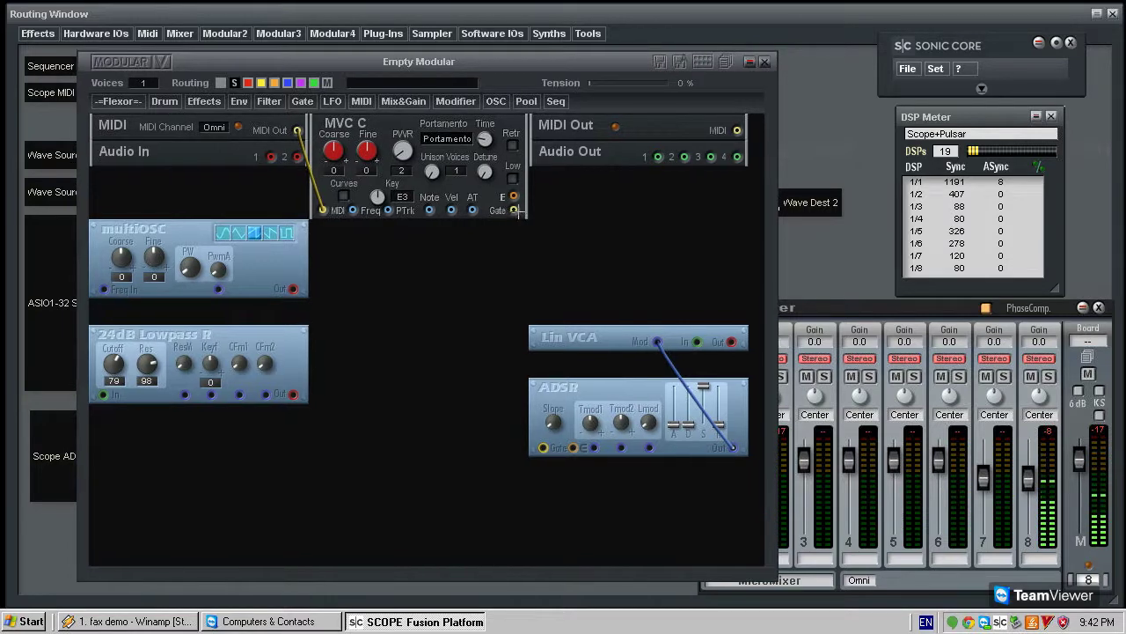
{"action": "left_click_drag", "start_coordinate": [515, 210], "coordinate": [543, 447]}
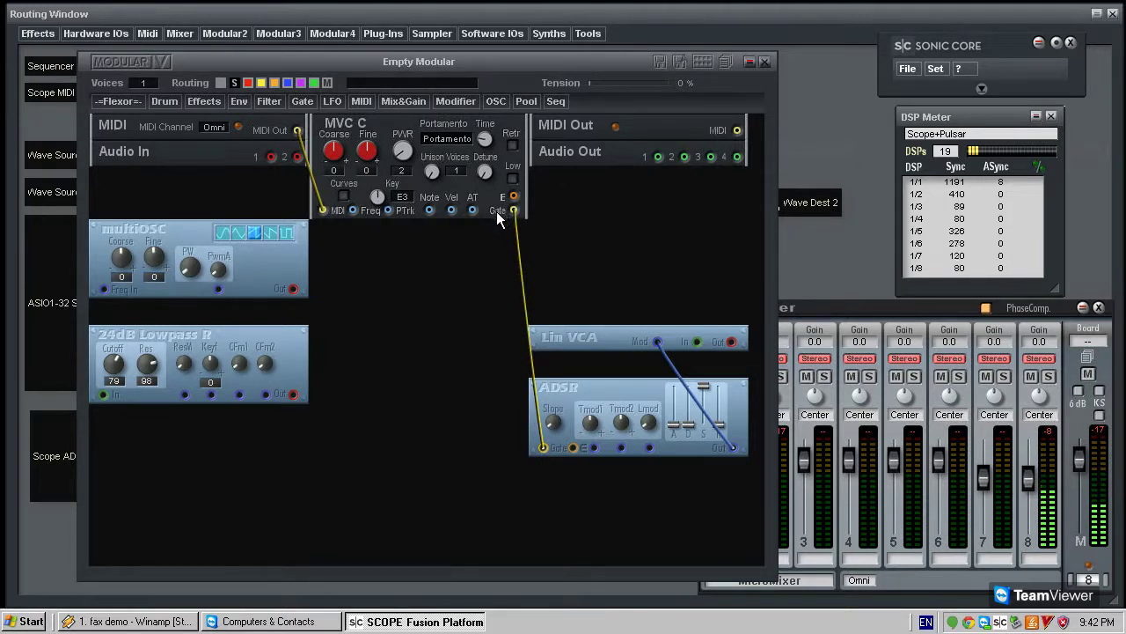
{"action": "mouse_move", "coordinate": [560, 395]}
{"action": "left_mouse_down"}
{"action": "mouse_move", "coordinate": [558, 381]}
{"action": "mouse_move", "coordinate": [560, 396]}
{"action": "left_mouse_up"}
{"action": "left_click", "coordinate": [526, 220]}
{"action": "left_click", "coordinate": [615, 391]}
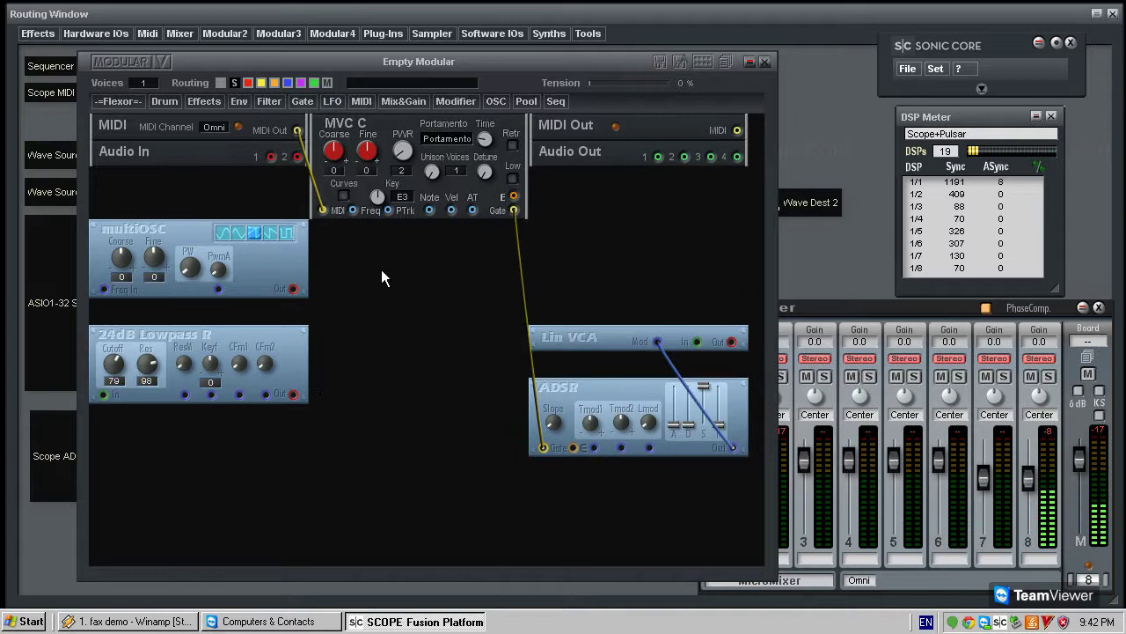
{"action": "left_click", "coordinate": [283, 256]}
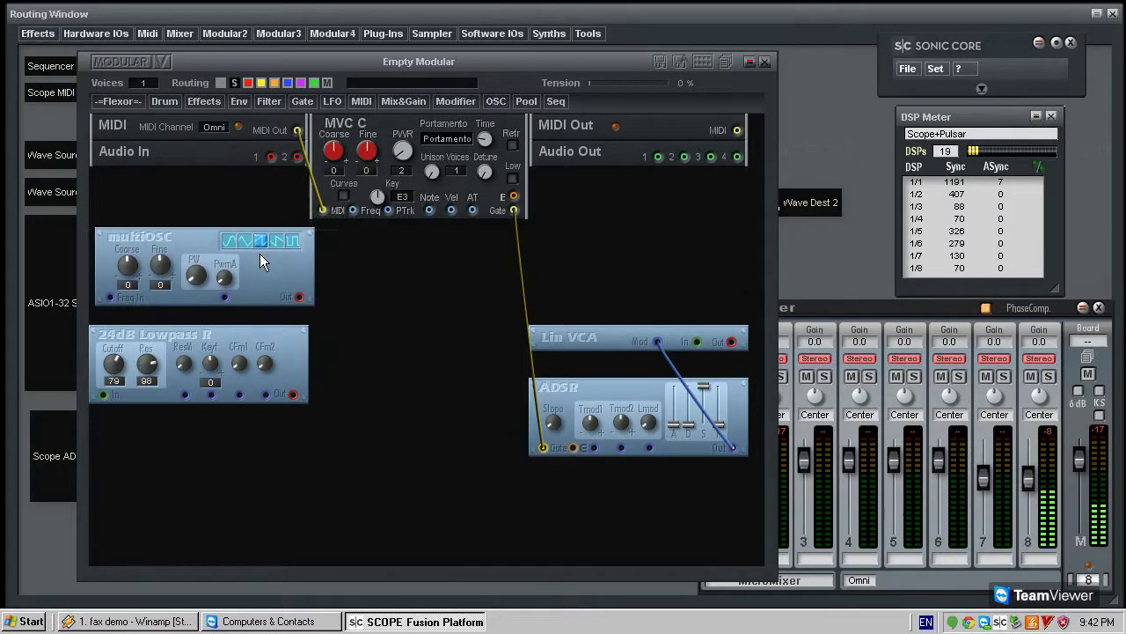
- Browse the Modifier and OSC module lists without adding anything
{"action": "left_click", "coordinate": [424, 103]}
{"action": "mouse_move", "coordinate": [453, 100]}
{"action": "mouse_move", "coordinate": [460, 122]}
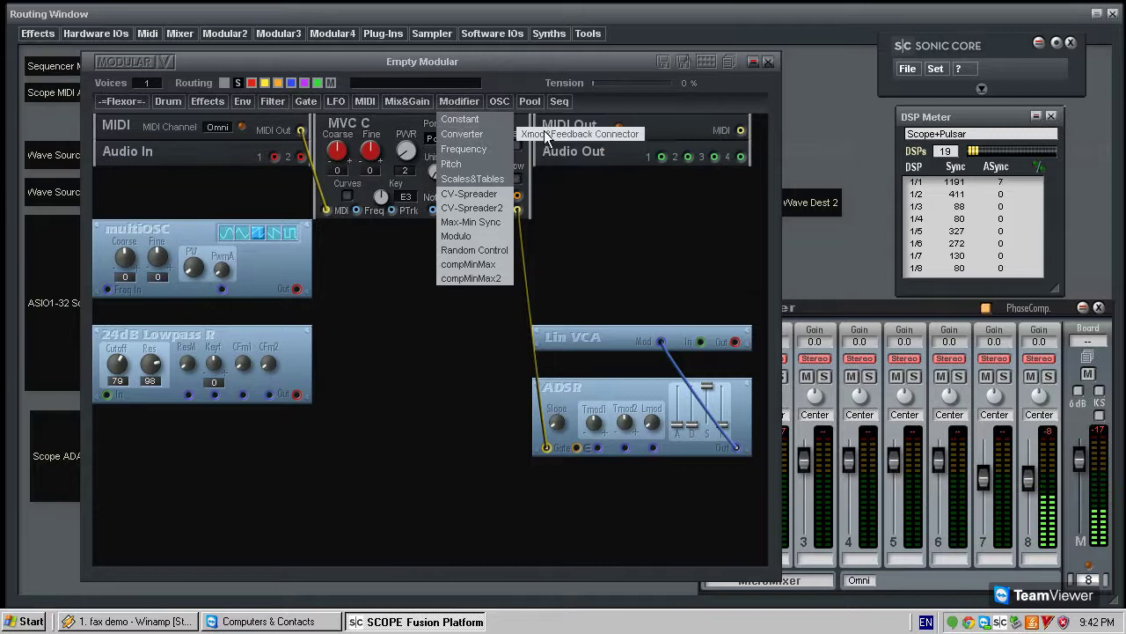
{"action": "mouse_move", "coordinate": [499, 102]}
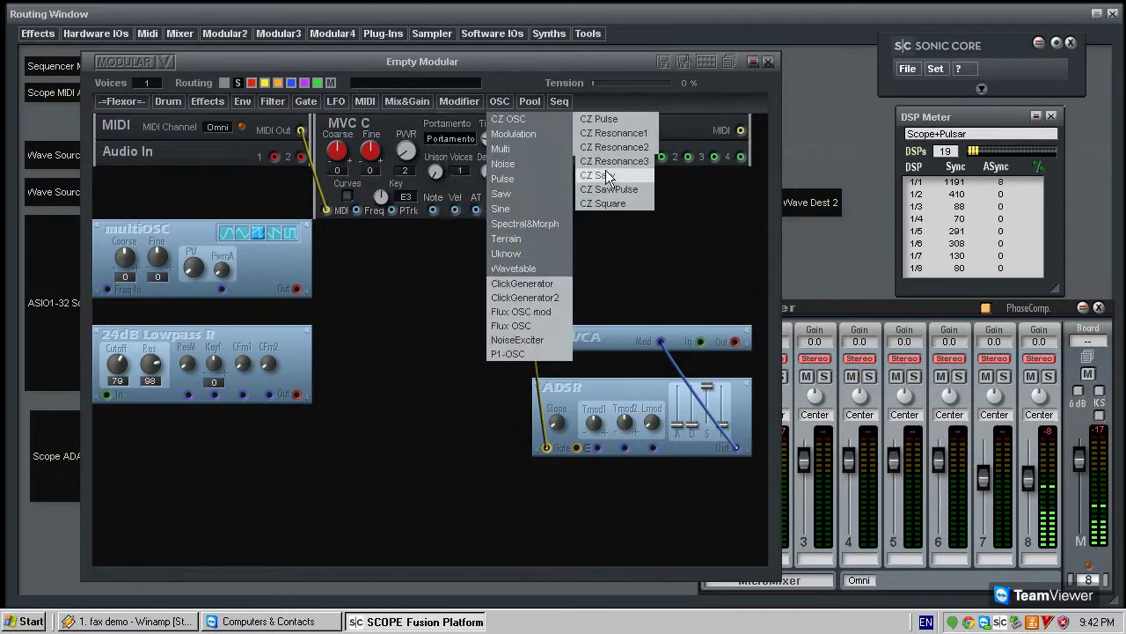
{"action": "left_click", "coordinate": [394, 236]}
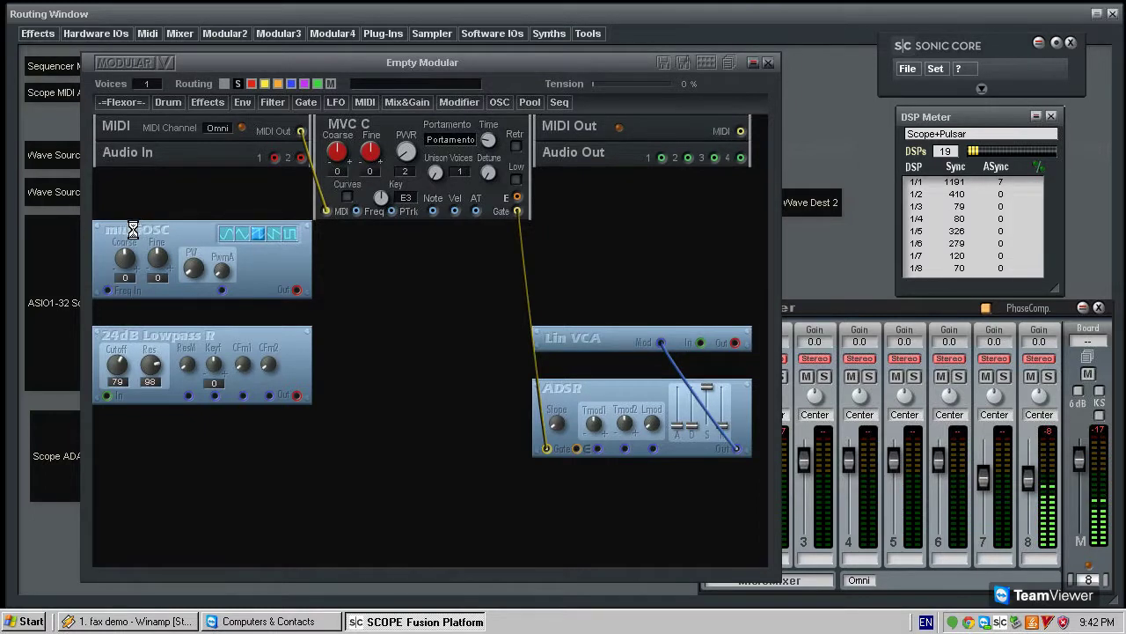
- Cable MVC C Freq to multiOSC Freq In and reposition the multiOSC under MVC C
{"action": "left_click", "coordinate": [107, 296]}
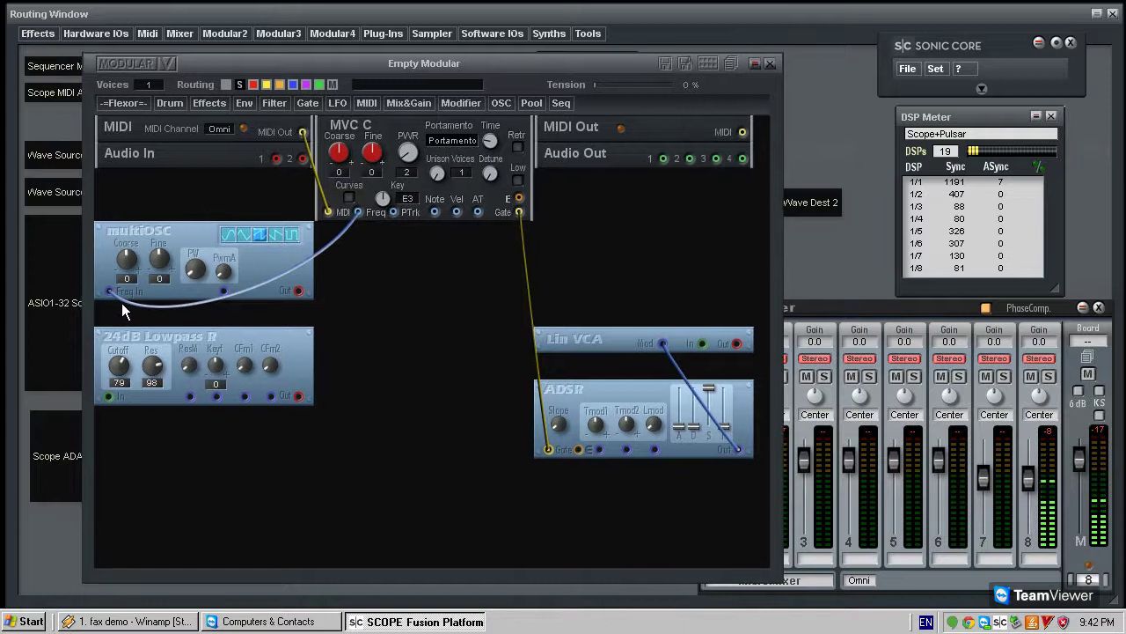
{"action": "left_click", "coordinate": [124, 302]}
{"action": "key", "text": "Delete"}
{"action": "left_click_drag", "start_coordinate": [137, 231], "coordinate": [133, 236]}
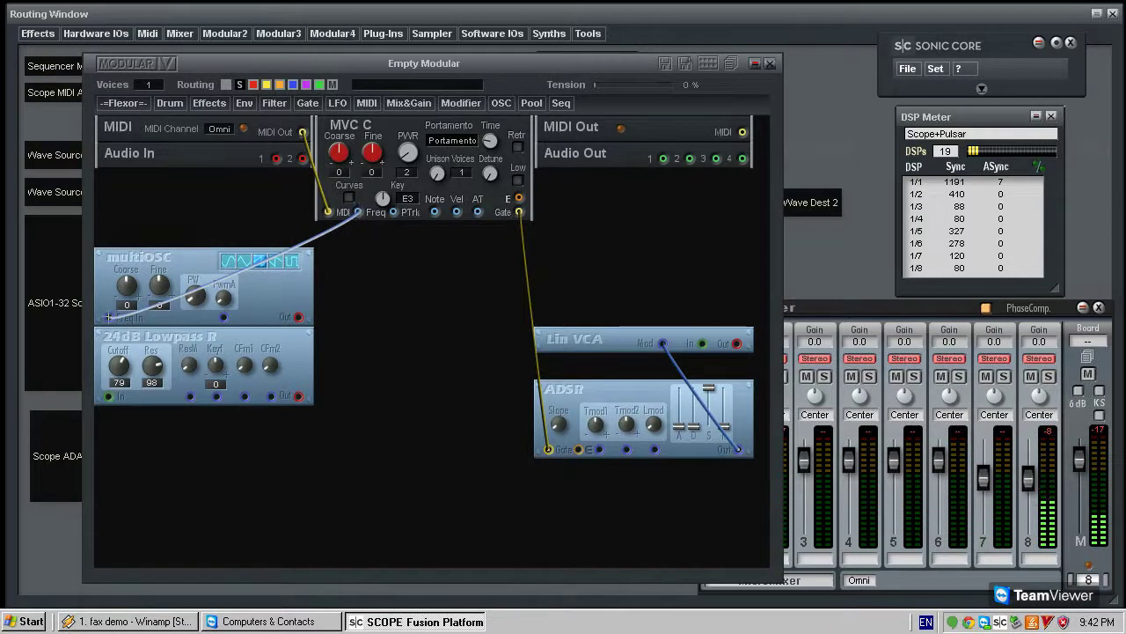
{"action": "mouse_move", "coordinate": [144, 264]}
{"action": "left_mouse_down"}
{"action": "mouse_move", "coordinate": [156, 241]}
{"action": "mouse_move", "coordinate": [126, 244]}
{"action": "mouse_move", "coordinate": [163, 255]}
{"action": "left_mouse_up"}
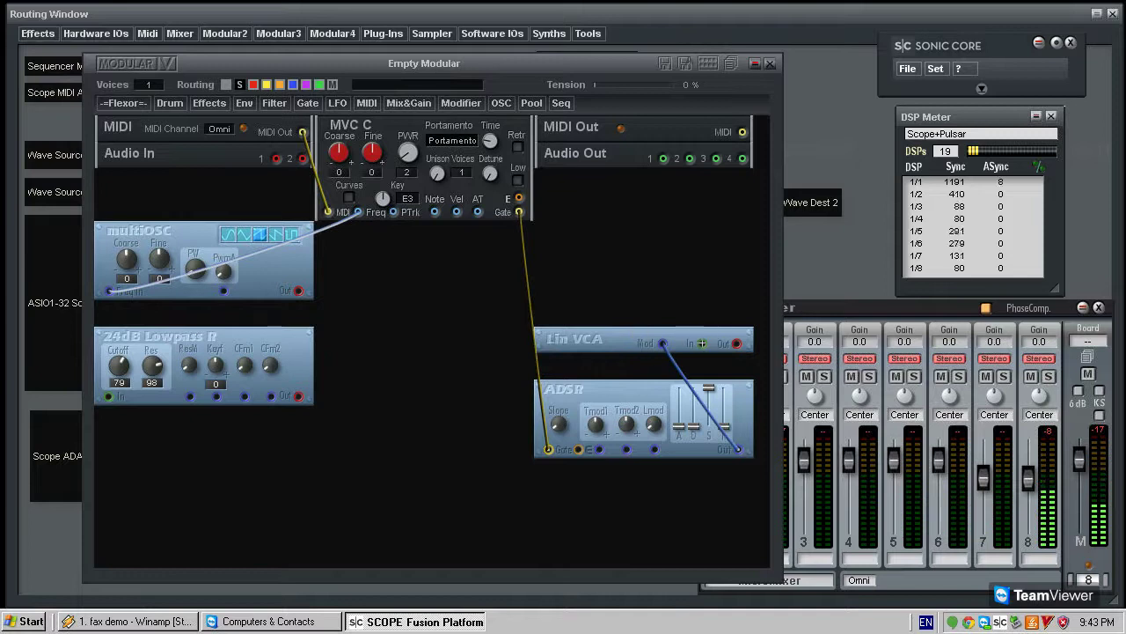
- Cable multiOSC Out to the Lowpass In as a white cable, with the Lowpass below multiOSC
{"action": "left_click_drag", "start_coordinate": [701, 343], "coordinate": [115, 390]}
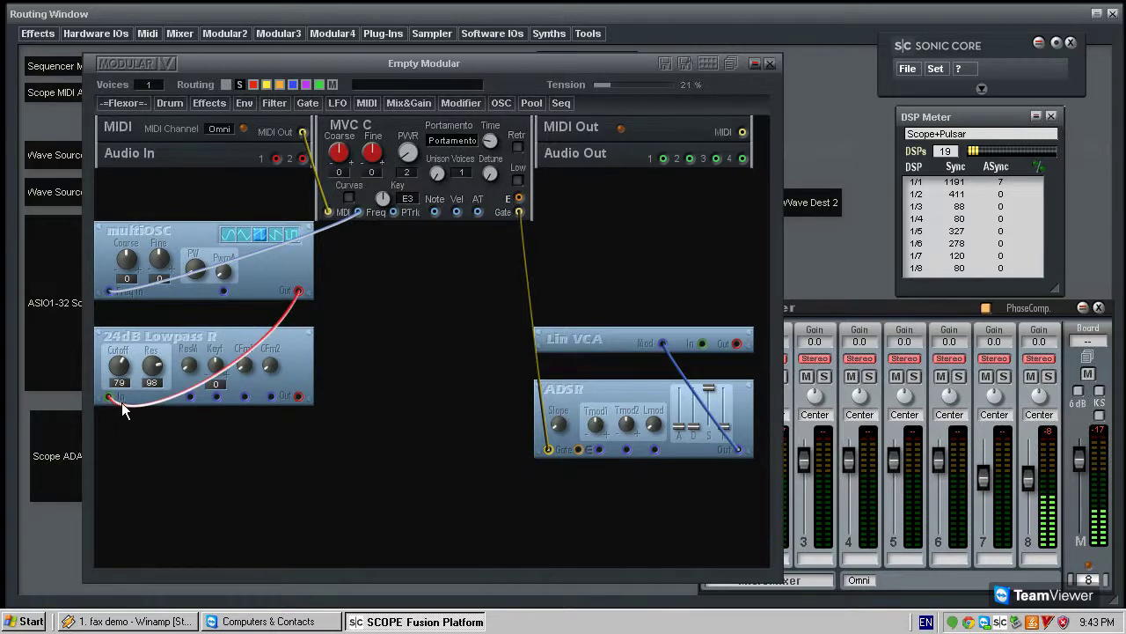
{"action": "left_click_drag", "start_coordinate": [151, 370], "coordinate": [178, 377]}
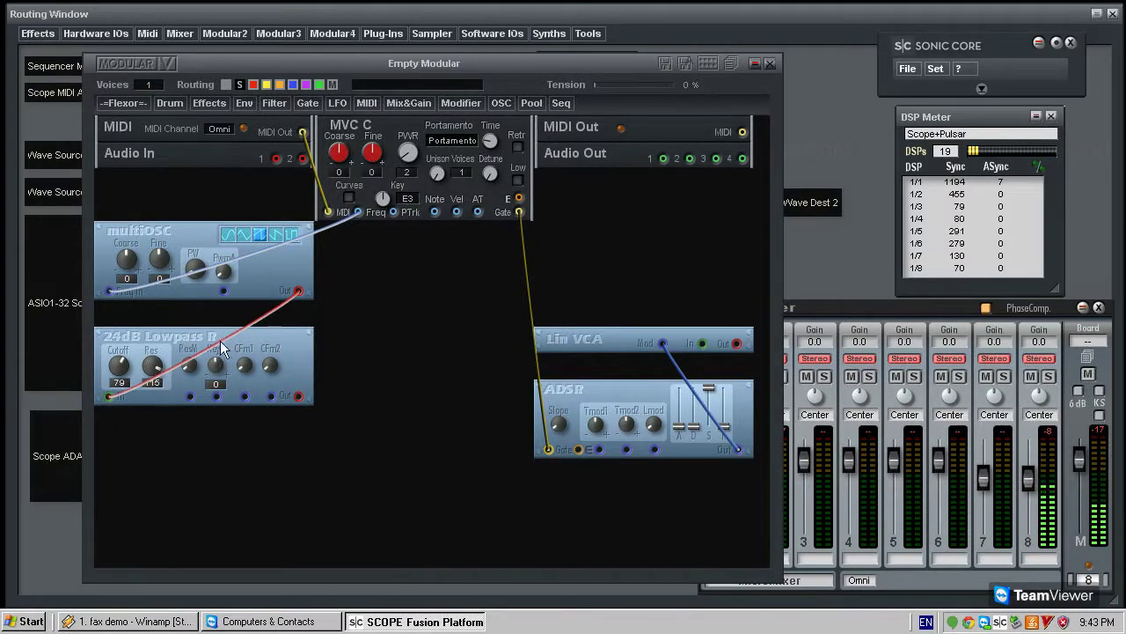
{"action": "mouse_move", "coordinate": [592, 347]}
{"action": "left_mouse_down"}
{"action": "mouse_move", "coordinate": [583, 318]}
{"action": "mouse_move", "coordinate": [592, 327]}
{"action": "left_mouse_up"}
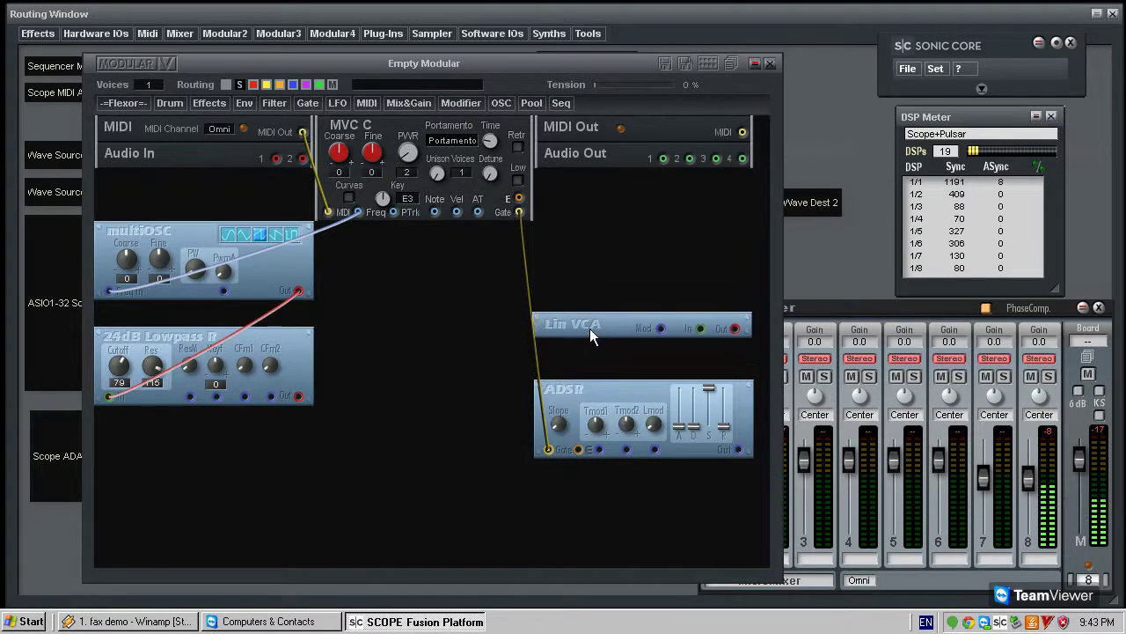
{"action": "right_click", "coordinate": [299, 337]}
{"action": "left_click", "coordinate": [331, 393]}
{"action": "mouse_move", "coordinate": [306, 338]}
{"action": "left_mouse_down"}
{"action": "mouse_move", "coordinate": [755, 229]}
{"action": "mouse_move", "coordinate": [744, 225]}
{"action": "left_mouse_up"}
{"action": "left_click_drag", "start_coordinate": [299, 291], "coordinate": [549, 290]}
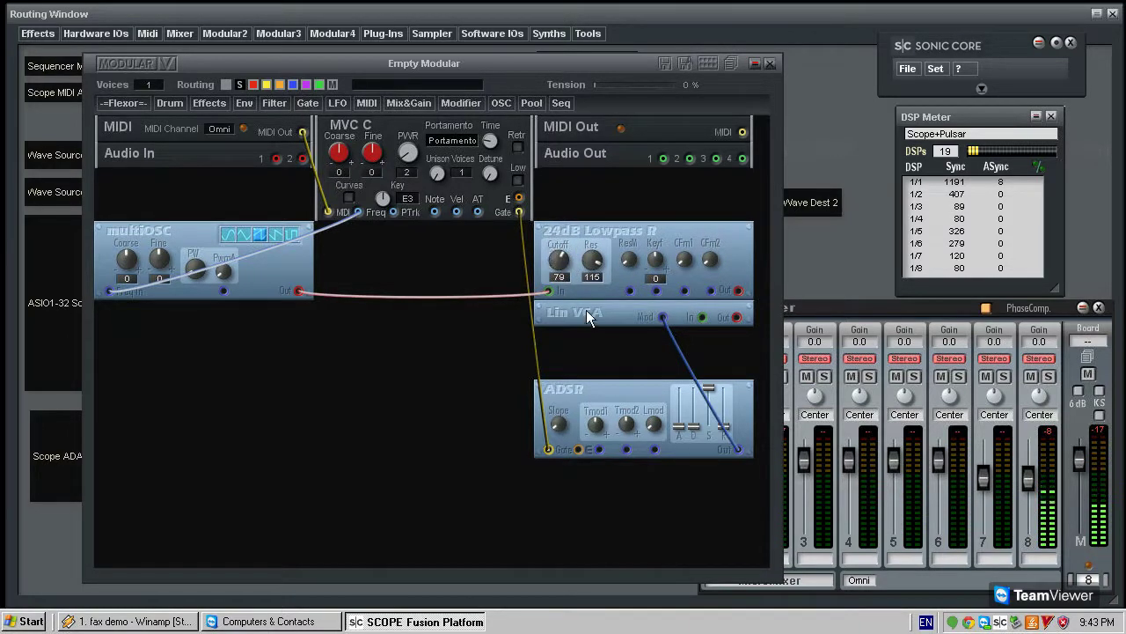
{"action": "left_click_drag", "start_coordinate": [636, 232], "coordinate": [196, 322]}
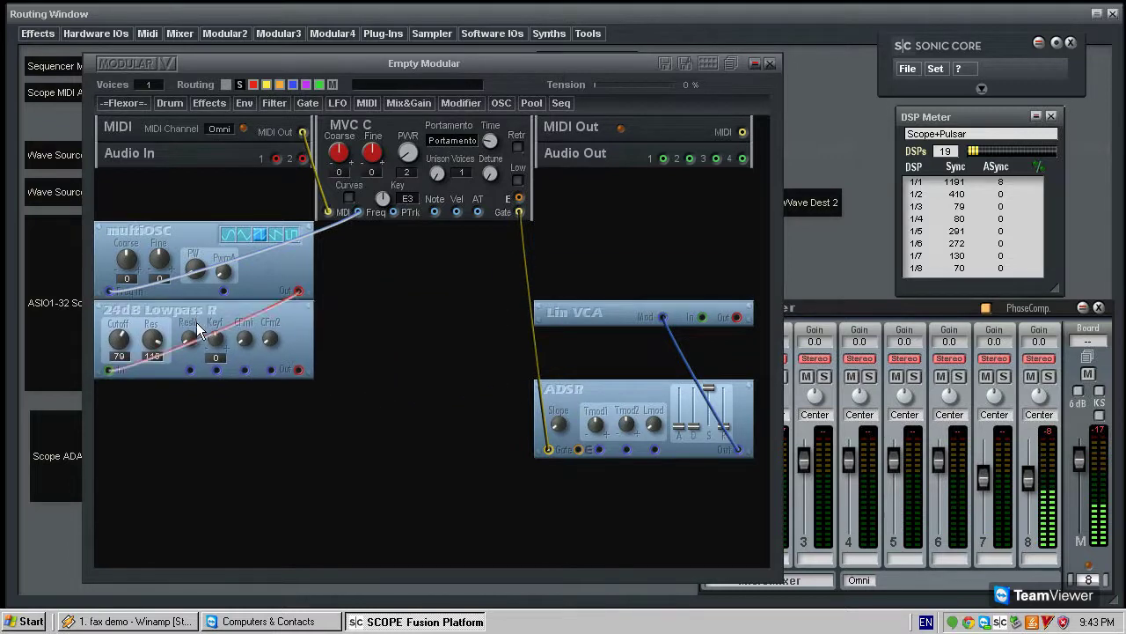
{"action": "right_click", "coordinate": [270, 309]}
{"action": "left_click", "coordinate": [289, 321]}
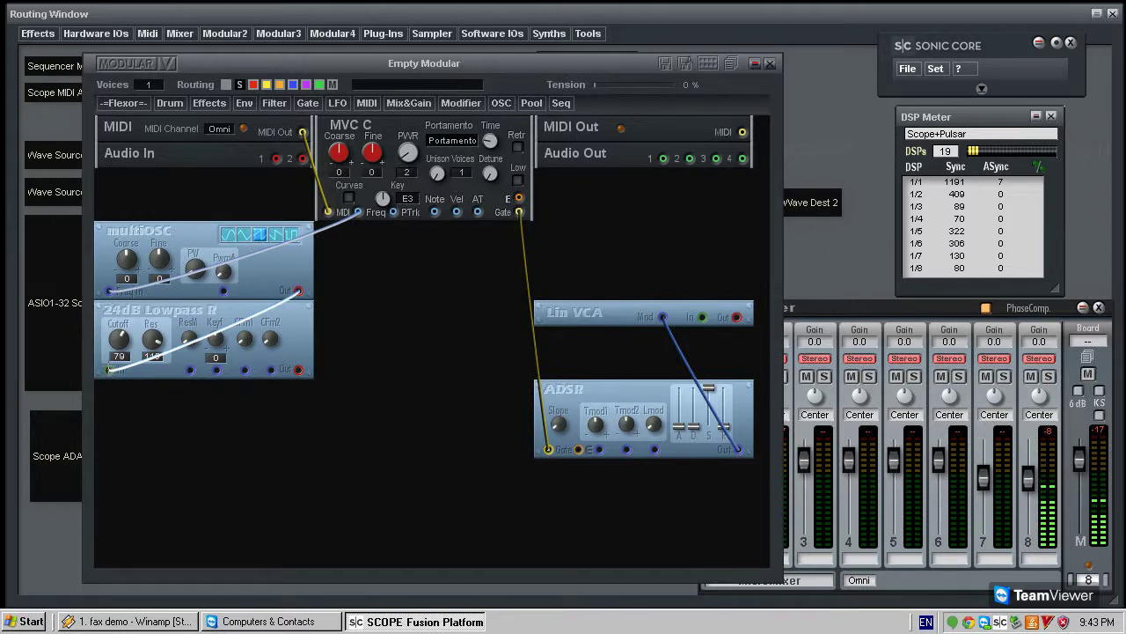
- Set Lowpass Res to 56, cable it blue into Lin VCA In, and stack VCA and ADSR below
{"action": "left_click_drag", "start_coordinate": [154, 339], "coordinate": [141, 354]}
{"action": "left_click_drag", "start_coordinate": [602, 319], "coordinate": [168, 419]}
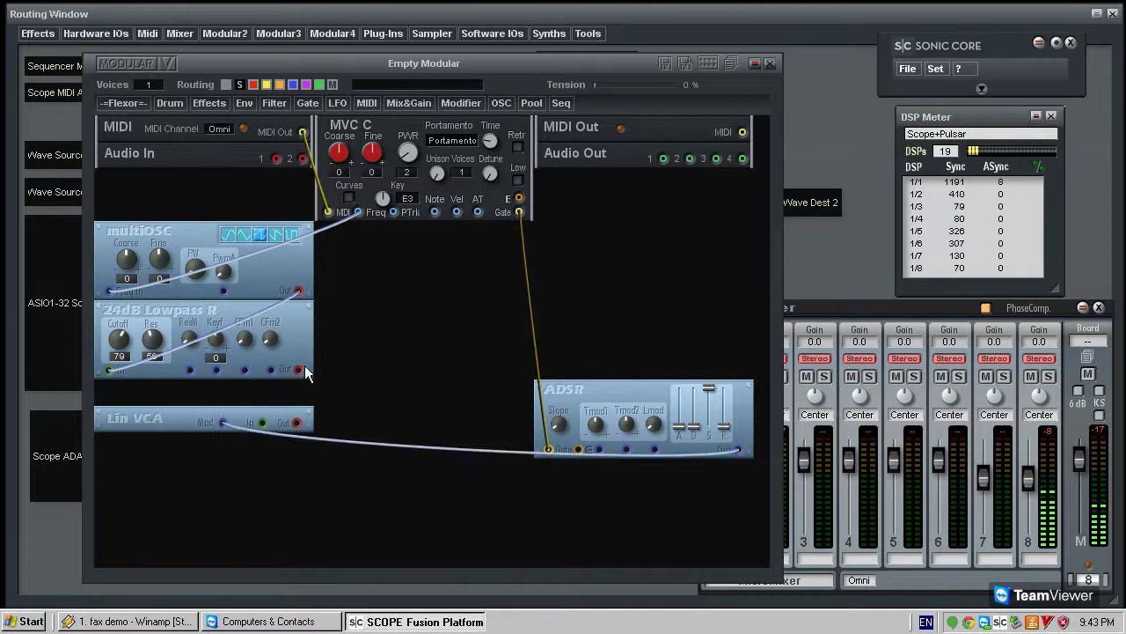
{"action": "left_click_drag", "start_coordinate": [299, 375], "coordinate": [264, 424]}
{"action": "right_click", "coordinate": [286, 407]}
{"action": "left_click", "coordinate": [297, 408]}
{"action": "left_click_drag", "start_coordinate": [298, 330], "coordinate": [305, 321]}
{"action": "left_click_drag", "start_coordinate": [145, 419], "coordinate": [149, 410]}
{"action": "left_click_drag", "start_coordinate": [610, 384], "coordinate": [141, 437]}
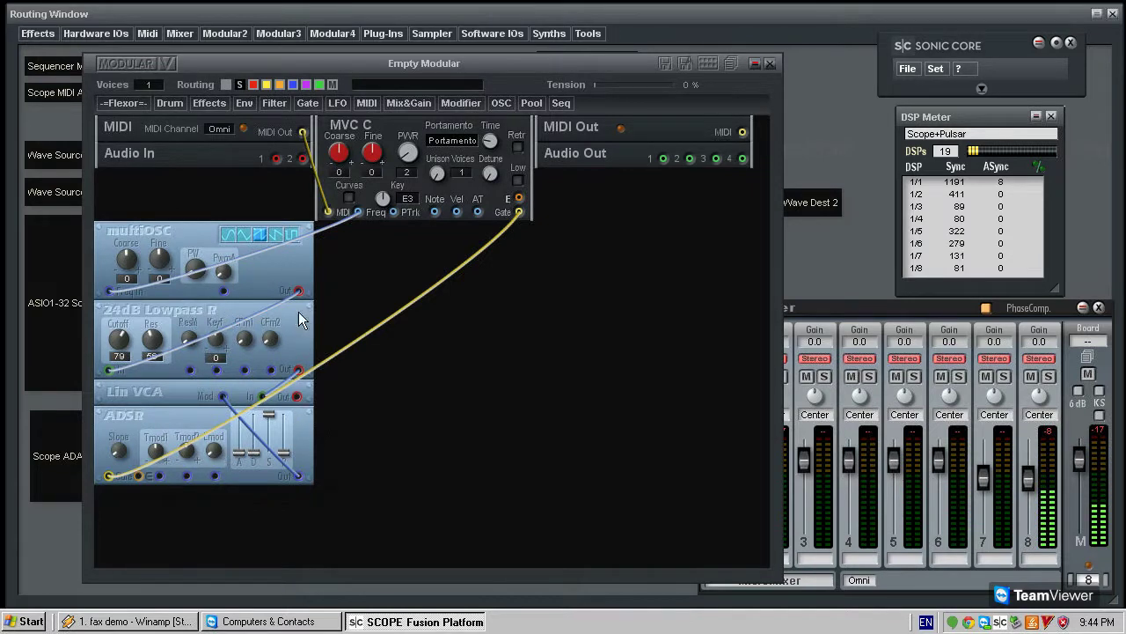
- Add a Multi LFO B module from the LFO > Multi list
{"action": "left_click", "coordinate": [340, 105]}
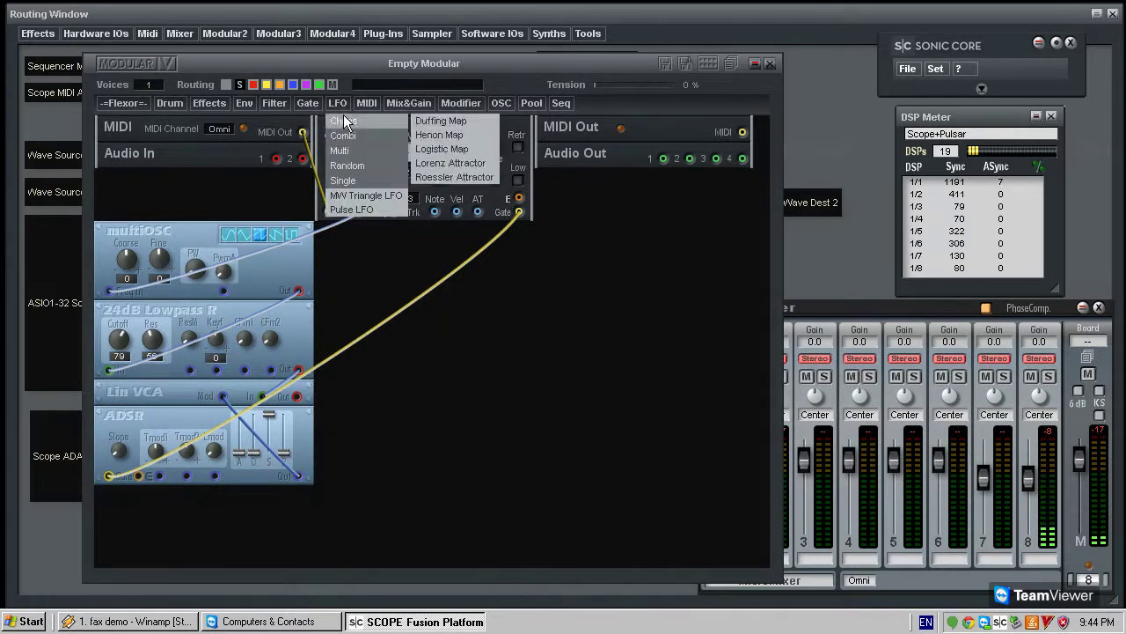
{"action": "mouse_move", "coordinate": [349, 135]}
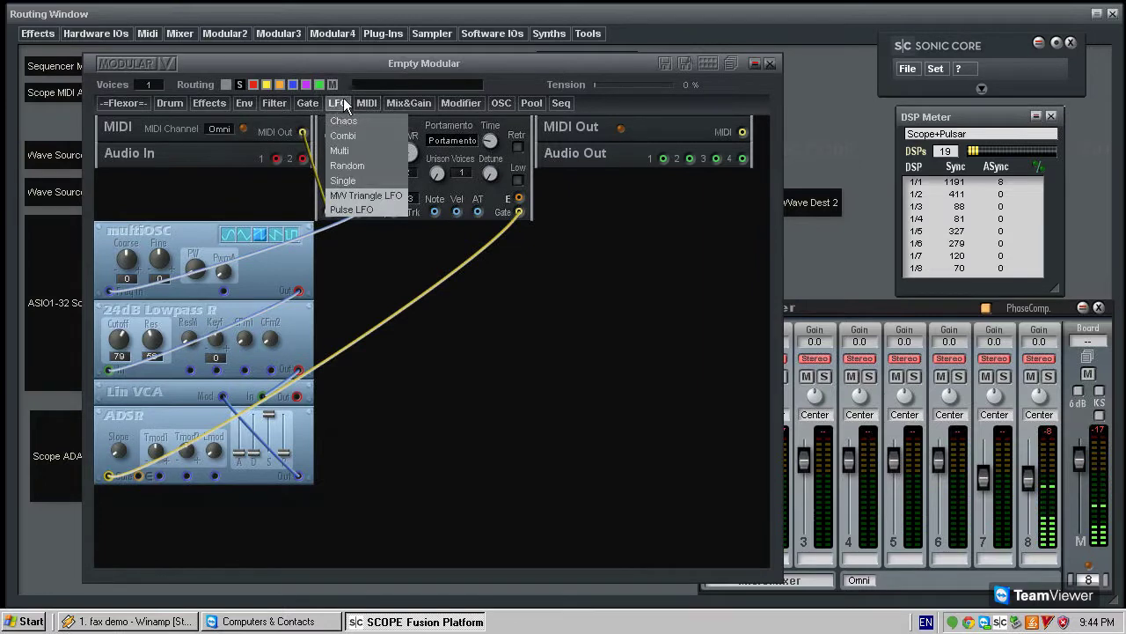
{"action": "mouse_move", "coordinate": [123, 103]}
{"action": "mouse_move", "coordinate": [154, 191]}
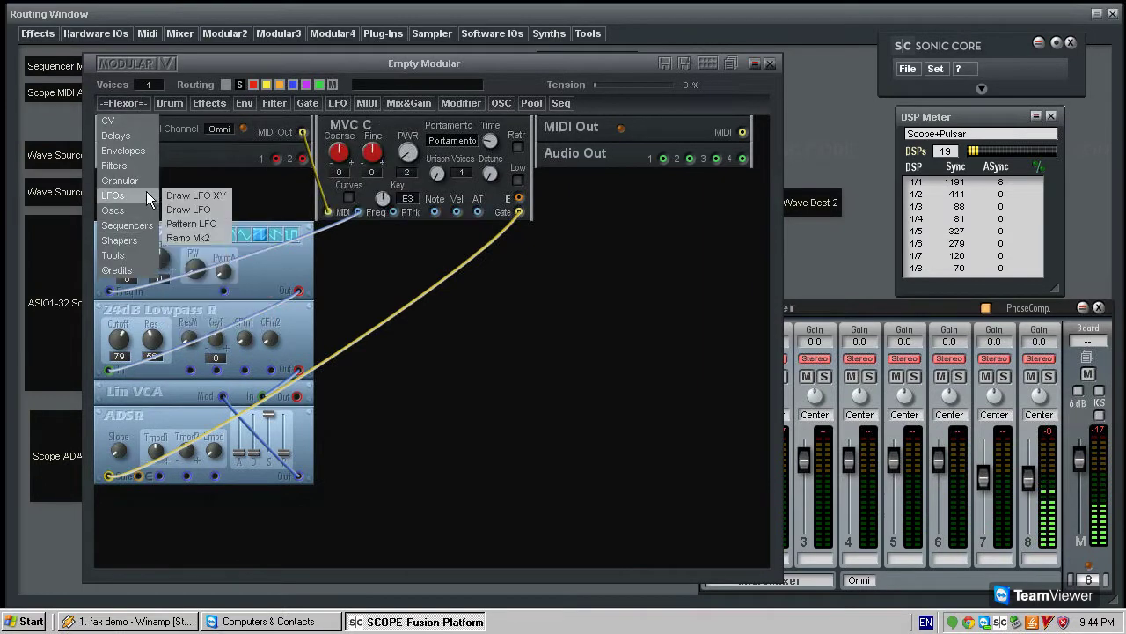
{"action": "mouse_move", "coordinate": [337, 103]}
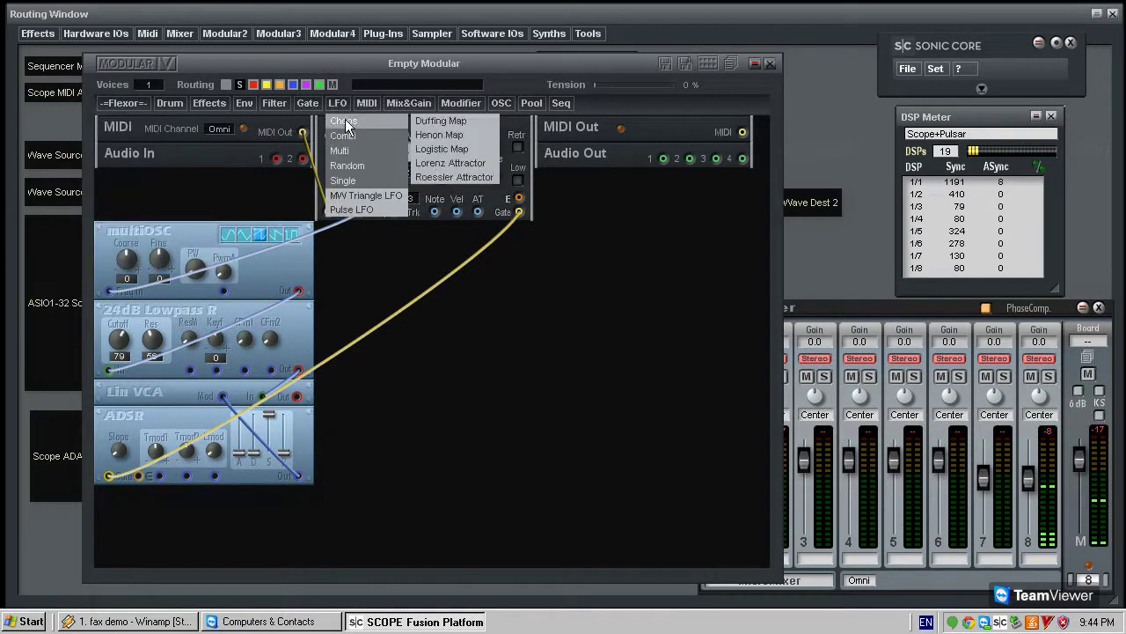
{"action": "mouse_move", "coordinate": [370, 153]}
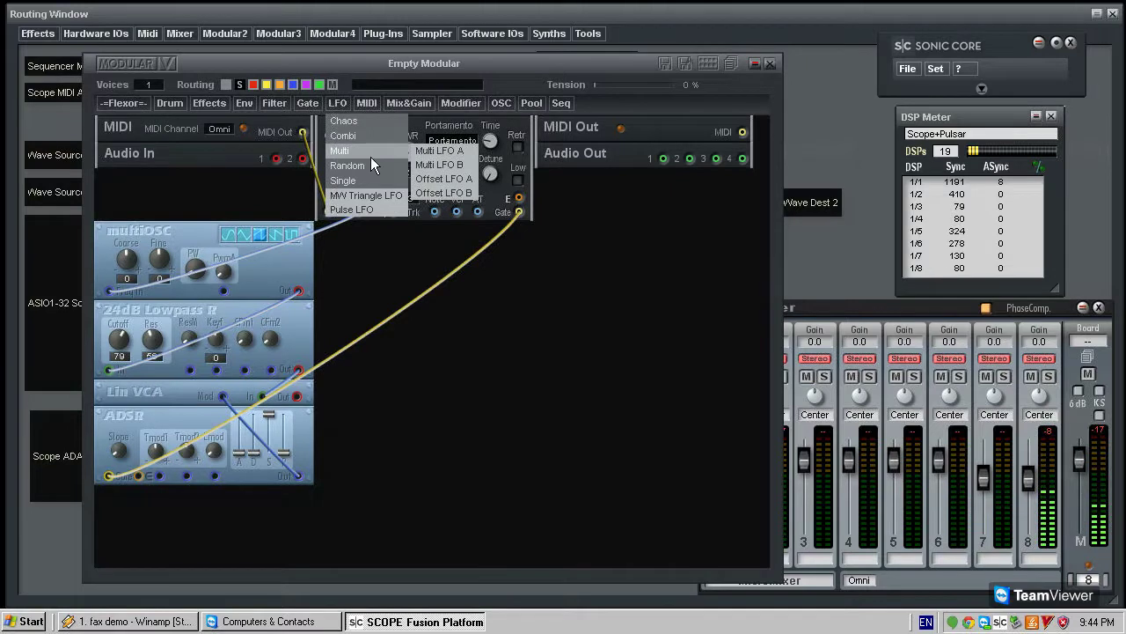
{"action": "left_click", "coordinate": [448, 165]}
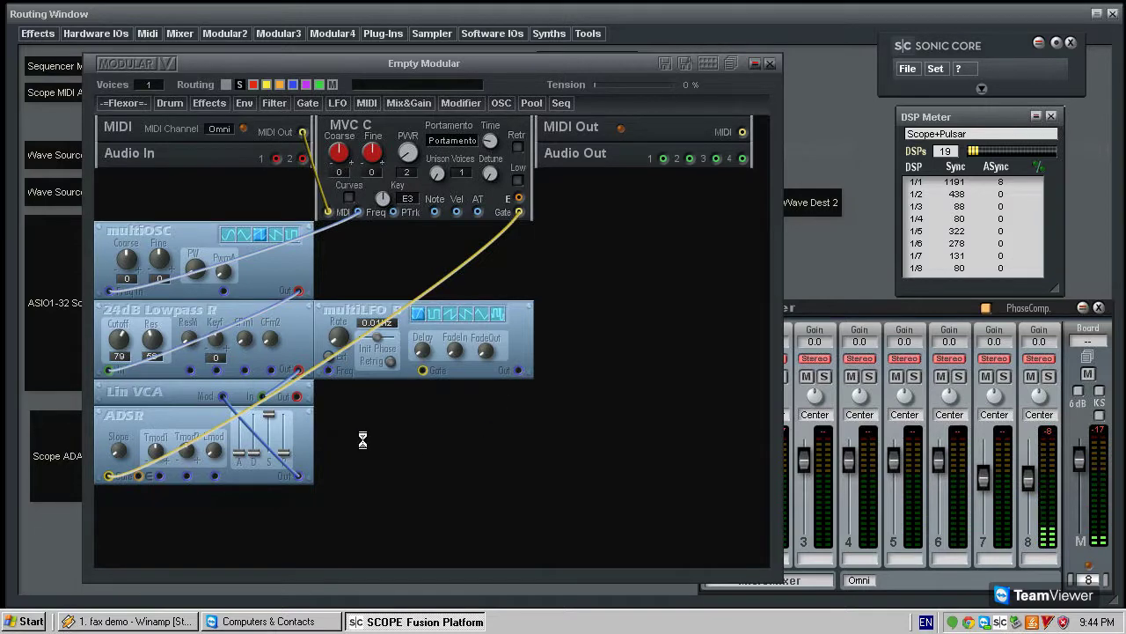
- Cable the multiLFO B output into the 24dB Lowpass and position it beside the filter
{"action": "left_click_drag", "start_coordinate": [249, 387], "coordinate": [245, 370]}
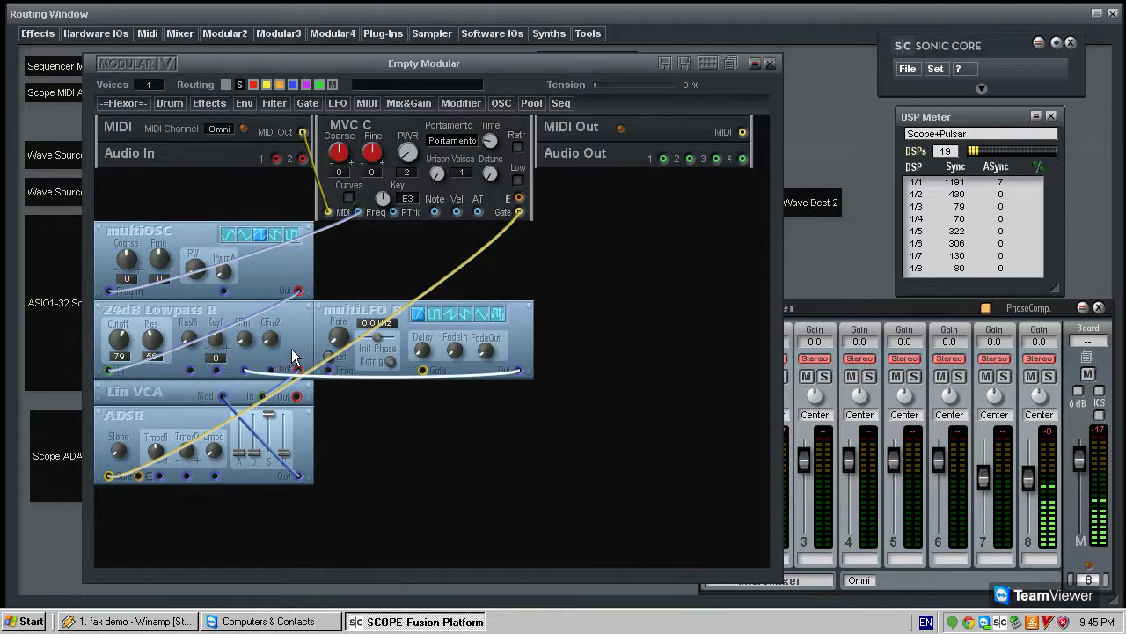
{"action": "key", "text": "Delete"}
{"action": "mouse_move", "coordinate": [350, 307]}
{"action": "left_mouse_down"}
{"action": "mouse_move", "coordinate": [353, 259]}
{"action": "mouse_move", "coordinate": [369, 264]}
{"action": "mouse_move", "coordinate": [357, 255]}
{"action": "left_mouse_up"}
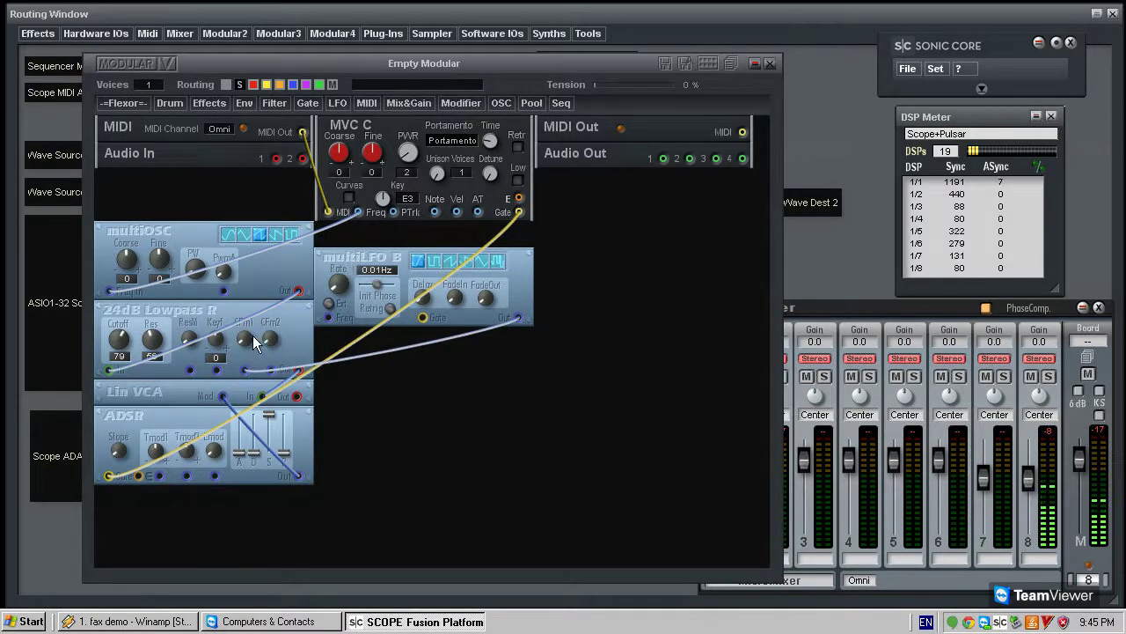
{"action": "left_click_drag", "start_coordinate": [345, 264], "coordinate": [352, 315]}
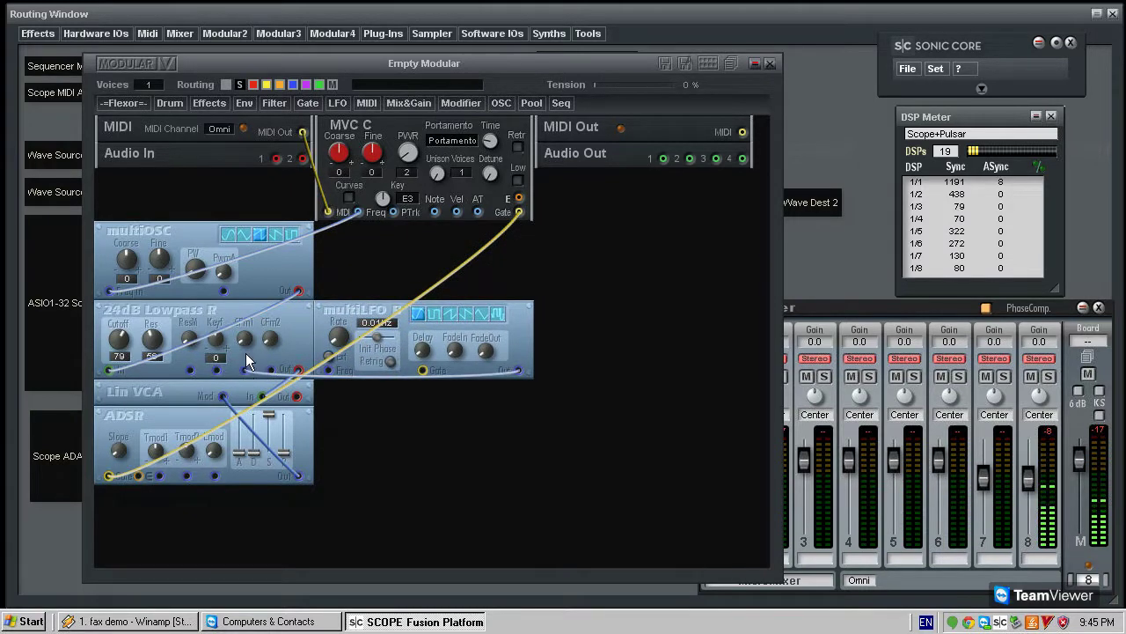
- Add an AD Vintage envelope from Env > ADs and run a cable from its output
{"action": "left_click", "coordinate": [245, 104]}
{"action": "mouse_move", "coordinate": [253, 121]}
{"action": "mouse_move", "coordinate": [298, 136]}
{"action": "left_click", "coordinate": [348, 135]}
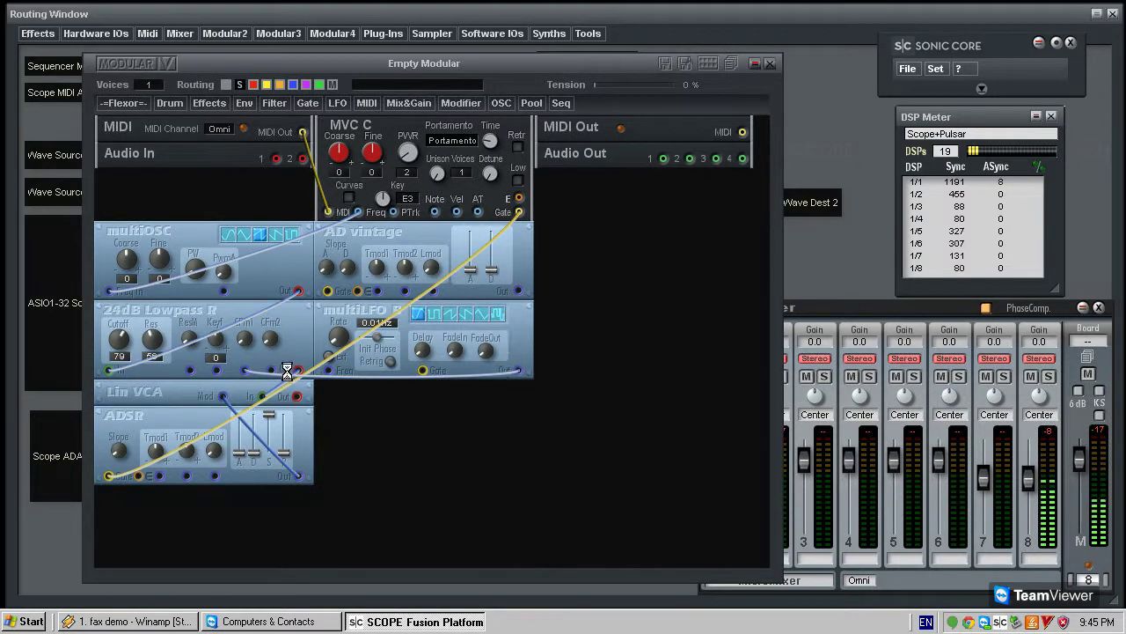
{"action": "mouse_move", "coordinate": [276, 372]}
{"action": "left_mouse_down"}
{"action": "mouse_move", "coordinate": [282, 383]}
{"action": "mouse_move", "coordinate": [280, 373]}
{"action": "left_mouse_up"}
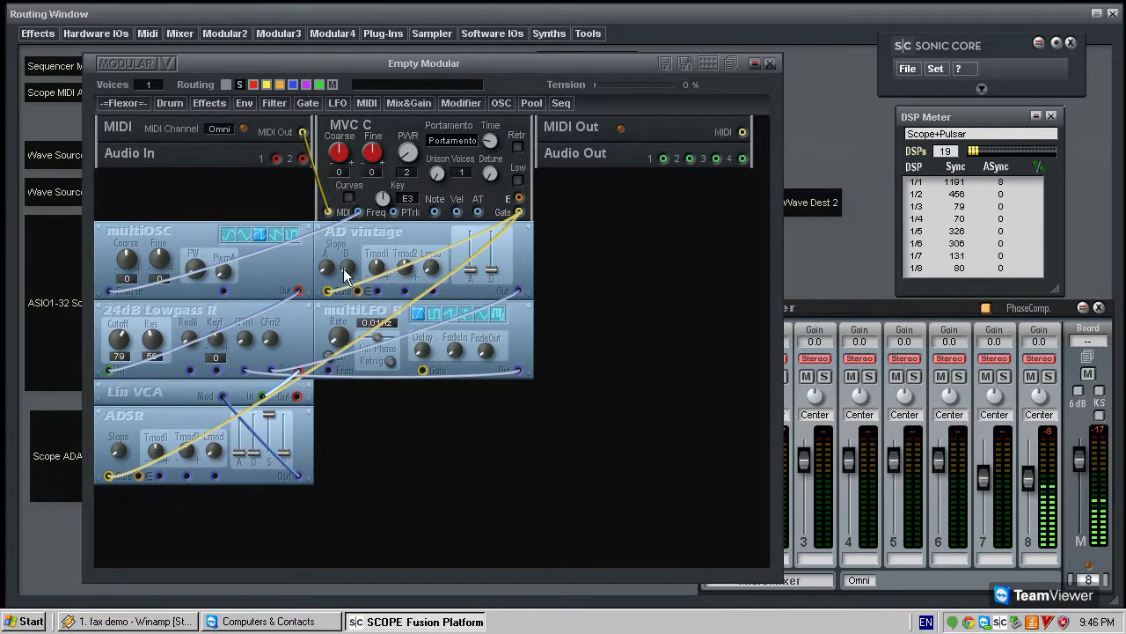
- Add a Poly Out 1 module from Mix&Gain and place it in the patch
{"action": "left_click", "coordinate": [447, 97]}
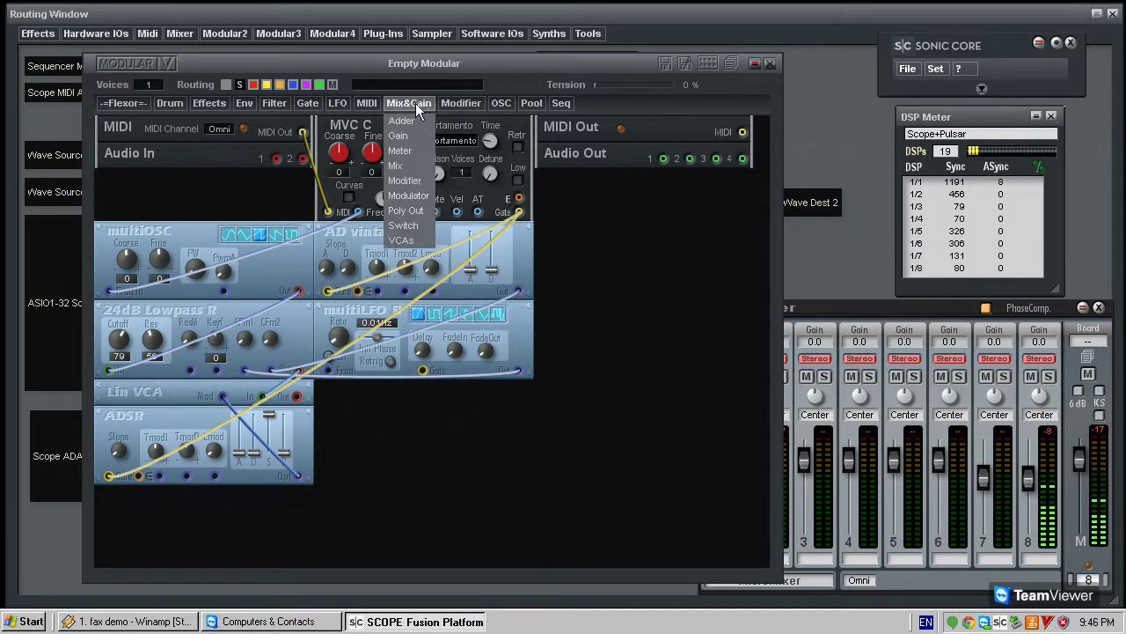
{"action": "mouse_move", "coordinate": [420, 223]}
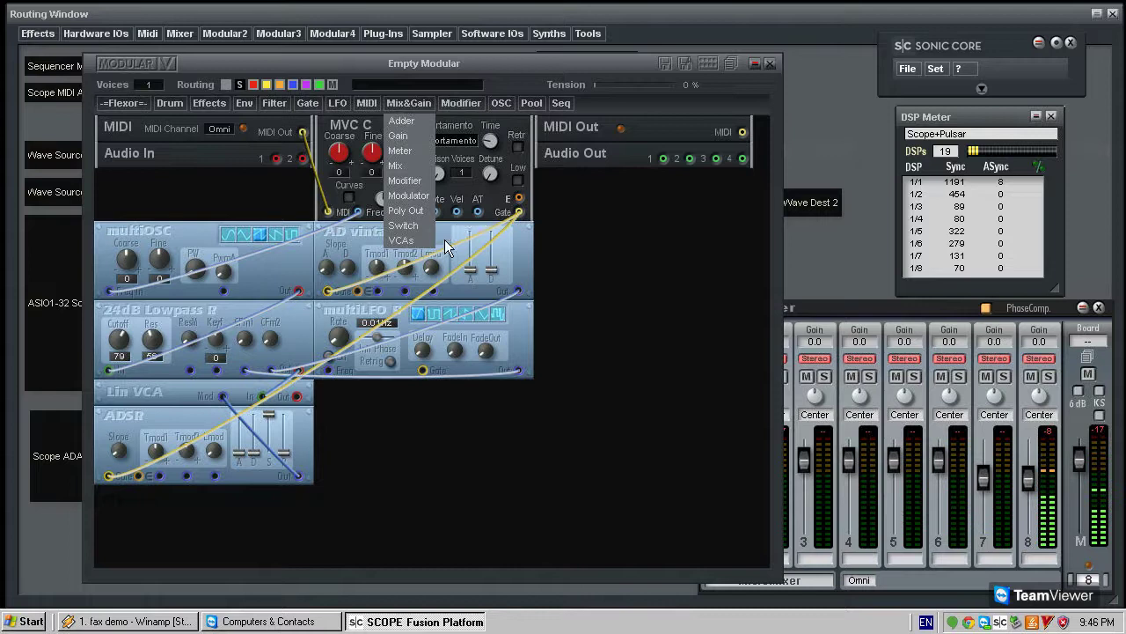
{"action": "left_click", "coordinate": [471, 502]}
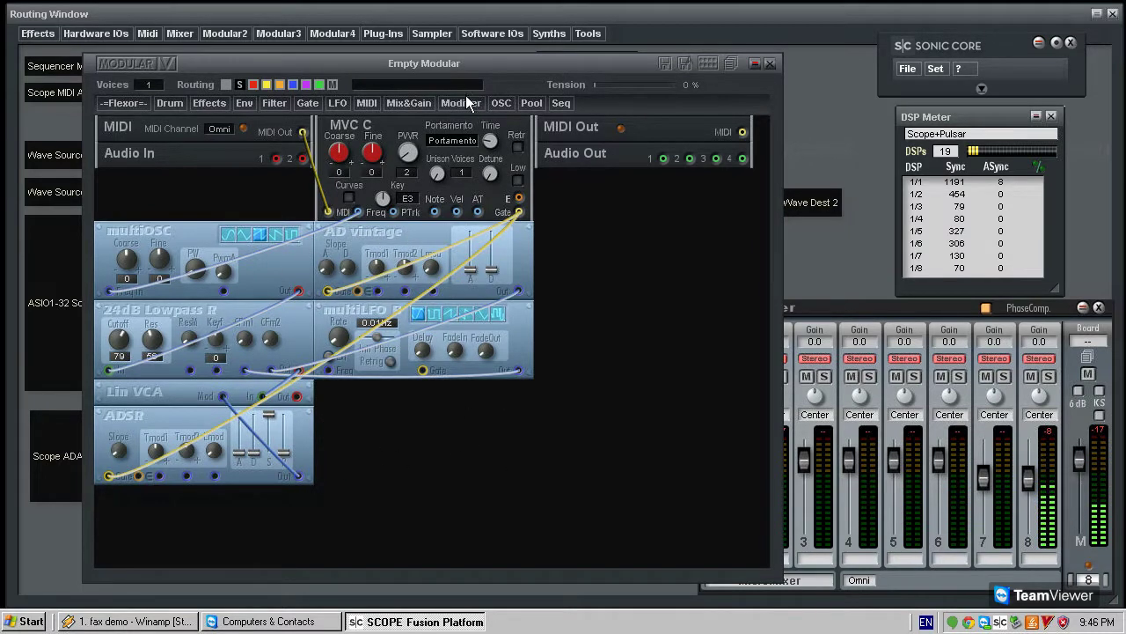
{"action": "left_click", "coordinate": [405, 103]}
{"action": "mouse_move", "coordinate": [414, 213]}
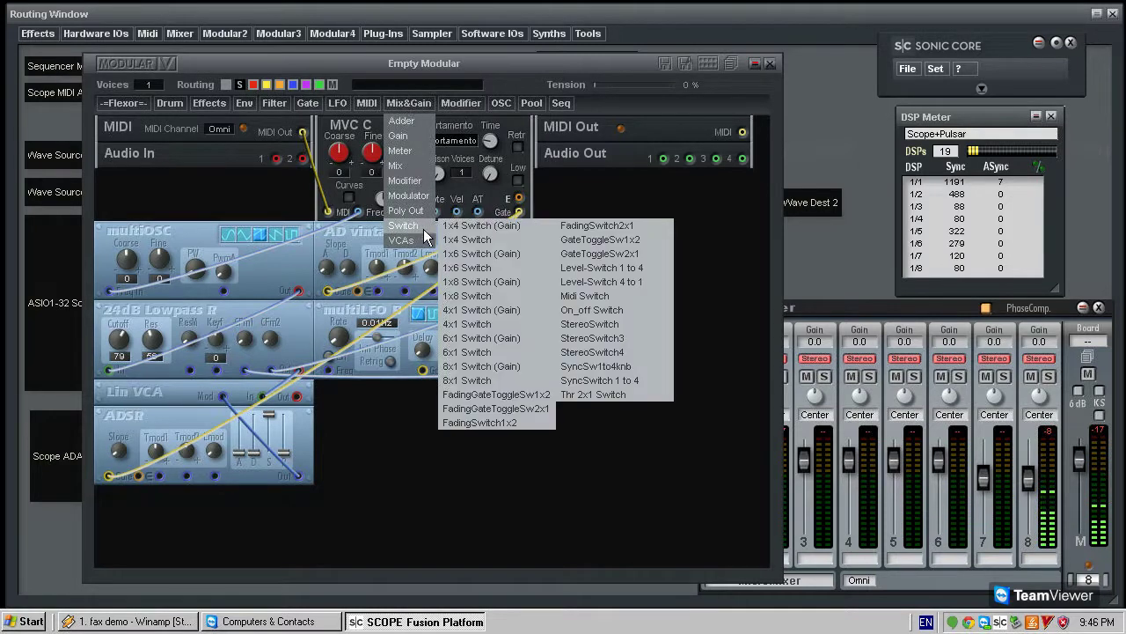
{"action": "left_click", "coordinate": [451, 213]}
{"action": "left_click", "coordinate": [602, 297]}
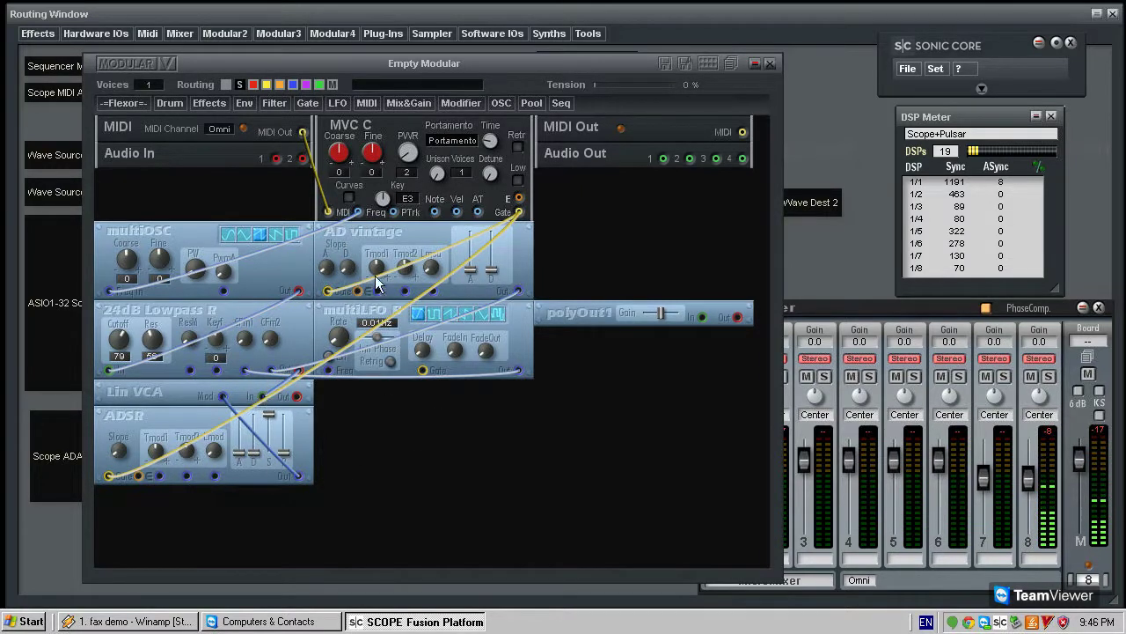
- Connect the Lin VCA output to polyOut1 with a white cable
{"action": "mouse_move", "coordinate": [374, 246]}
{"action": "left_mouse_down"}
{"action": "mouse_move", "coordinate": [404, 237]}
{"action": "mouse_move", "coordinate": [374, 246]}
{"action": "left_mouse_up"}
{"action": "left_click_drag", "start_coordinate": [322, 435], "coordinate": [701, 317]}
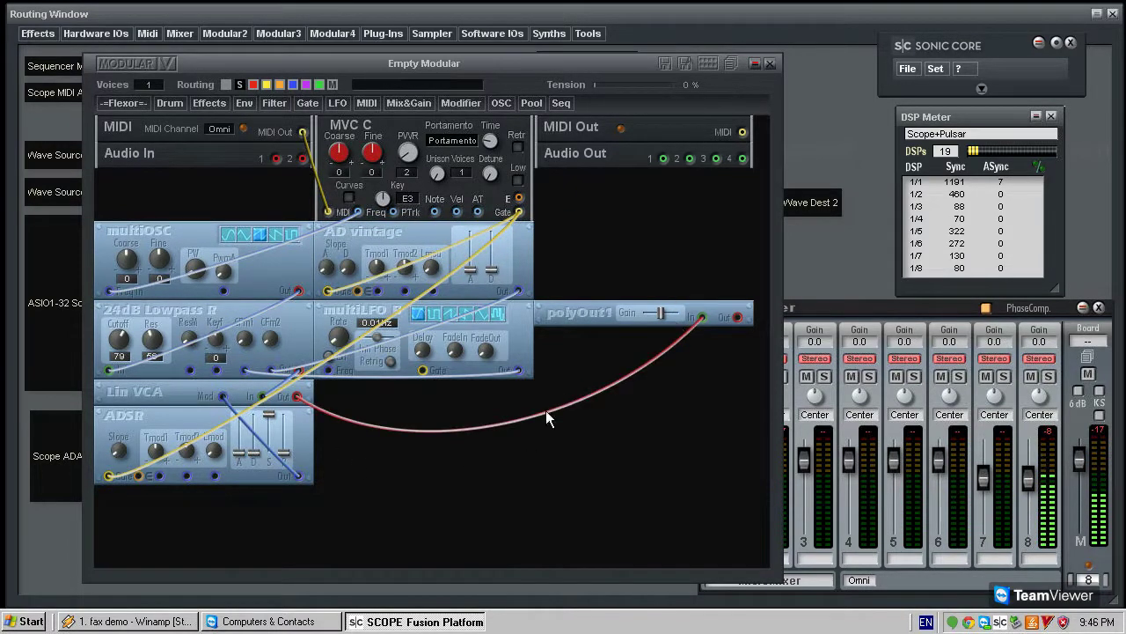
{"action": "right_click", "coordinate": [308, 407]}
{"action": "left_click", "coordinate": [325, 413]}
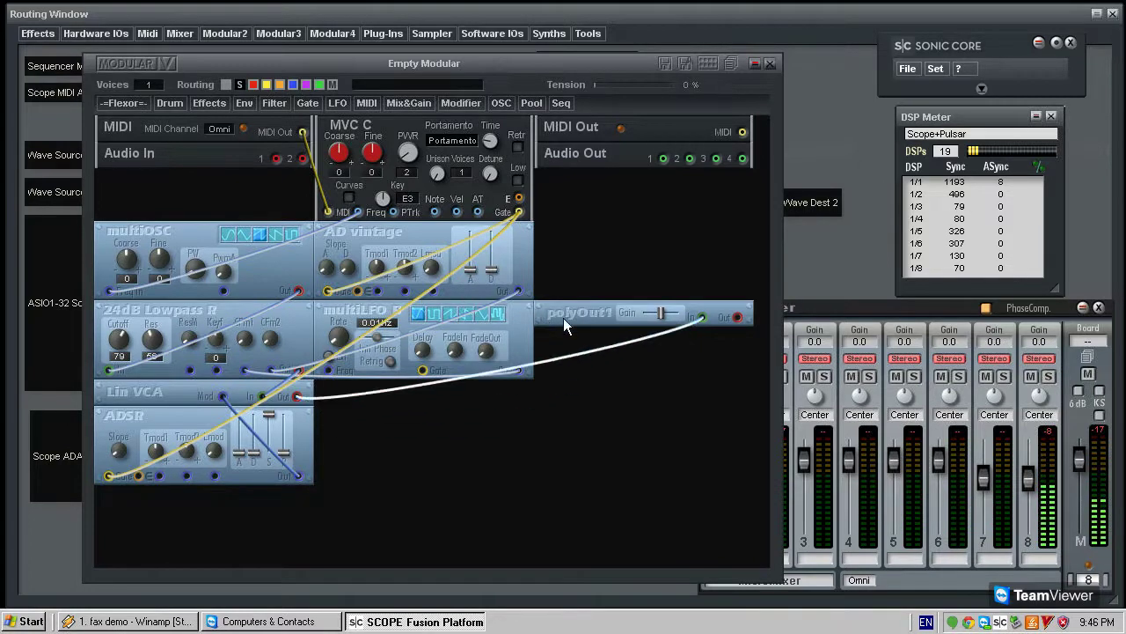
- Position polyOut1 at the right and wire its output to Audio Out 1
{"action": "mouse_move", "coordinate": [569, 316]}
{"action": "left_mouse_down"}
{"action": "mouse_move", "coordinate": [575, 348]}
{"action": "mouse_move", "coordinate": [572, 301]}
{"action": "mouse_move", "coordinate": [572, 316]}
{"action": "left_mouse_up"}
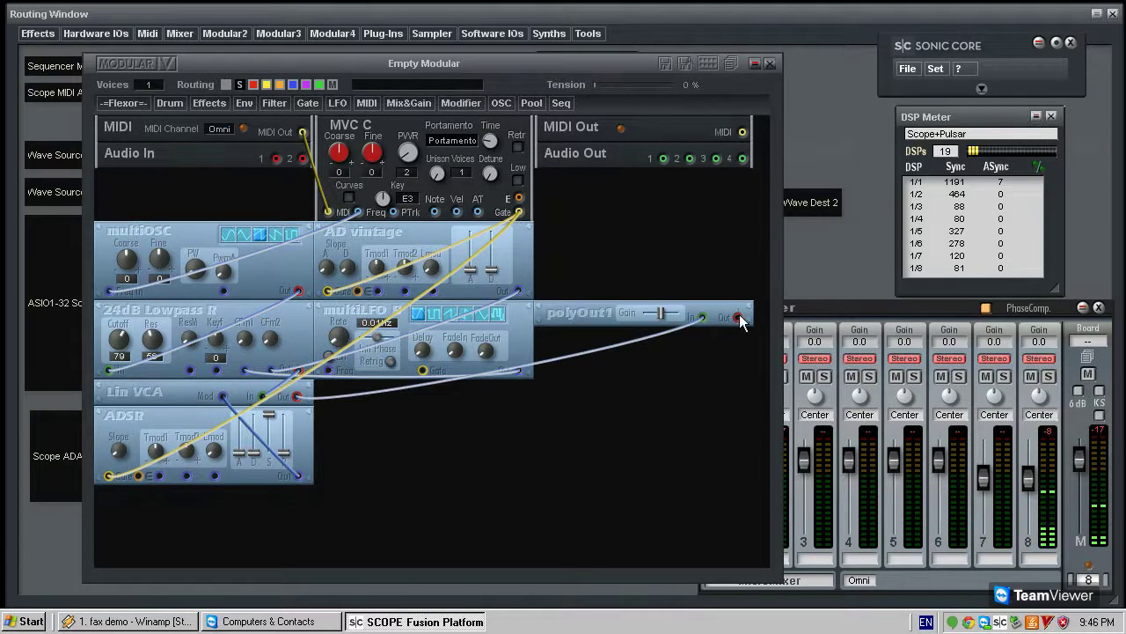
{"action": "left_click_drag", "start_coordinate": [574, 316], "coordinate": [618, 311]}
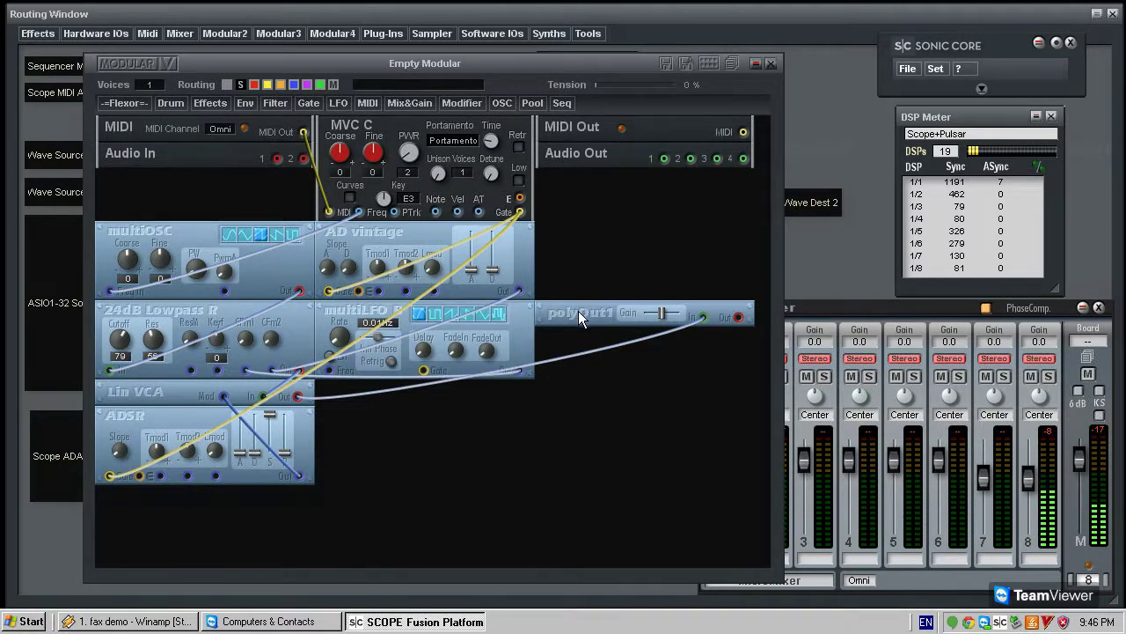
{"action": "mouse_move", "coordinate": [578, 311]}
{"action": "left_mouse_down"}
{"action": "mouse_move", "coordinate": [580, 287]}
{"action": "mouse_move", "coordinate": [580, 308]}
{"action": "left_mouse_up"}
{"action": "left_click_drag", "start_coordinate": [662, 159], "coordinate": [738, 317]}
- Add a Stereo Insert fed by polyOut1 and sending its output to Audio Out
{"action": "left_click", "coordinate": [211, 104]}
{"action": "mouse_move", "coordinate": [241, 192]}
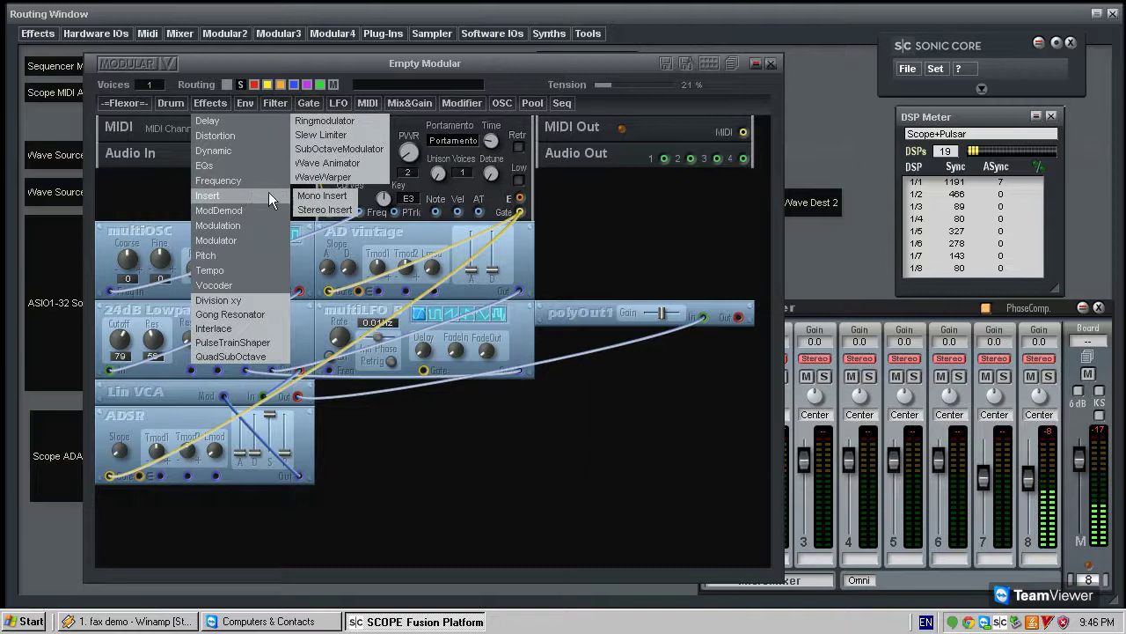
{"action": "left_click", "coordinate": [322, 195]}
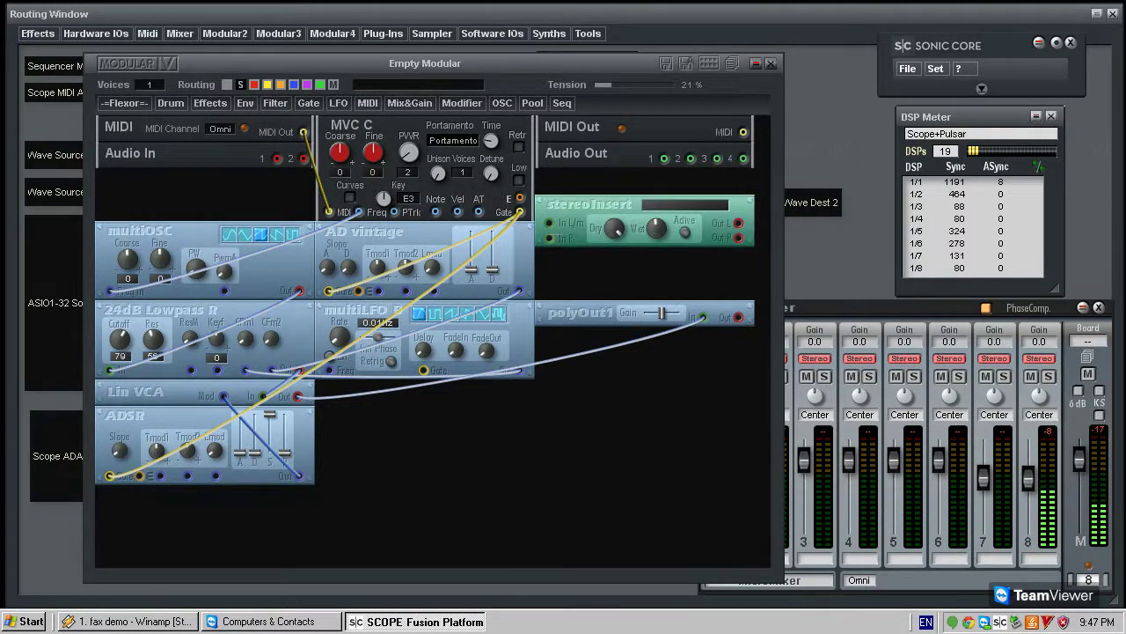
{"action": "mouse_move", "coordinate": [550, 226]}
{"action": "left_mouse_down"}
{"action": "mouse_move", "coordinate": [737, 317]}
{"action": "mouse_move", "coordinate": [550, 237]}
{"action": "left_mouse_up"}
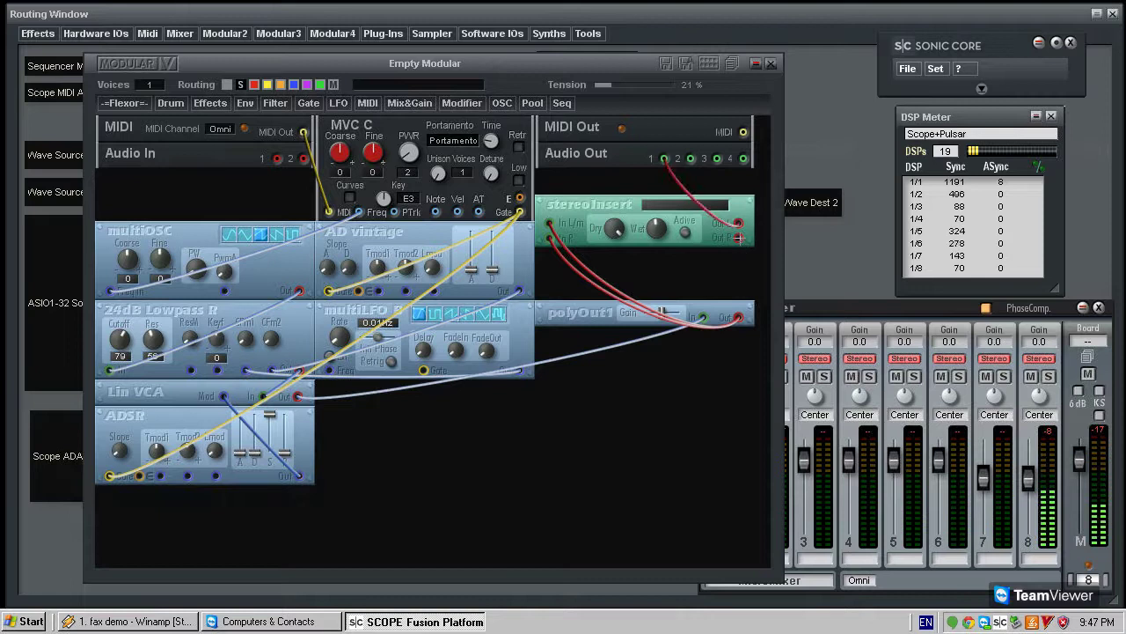
{"action": "left_click_drag", "start_coordinate": [741, 238], "coordinate": [692, 158]}
{"action": "mouse_move", "coordinate": [616, 210]}
{"action": "left_mouse_down"}
{"action": "mouse_move", "coordinate": [640, 204]}
{"action": "mouse_move", "coordinate": [595, 197]}
{"action": "mouse_move", "coordinate": [606, 203]}
{"action": "mouse_move", "coordinate": [599, 189]}
{"action": "mouse_move", "coordinate": [581, 202]}
{"action": "mouse_move", "coordinate": [599, 206]}
{"action": "left_mouse_up"}
- Load MultiFX S into the stereoInsert and open its panel
{"action": "right_click", "coordinate": [657, 208]}
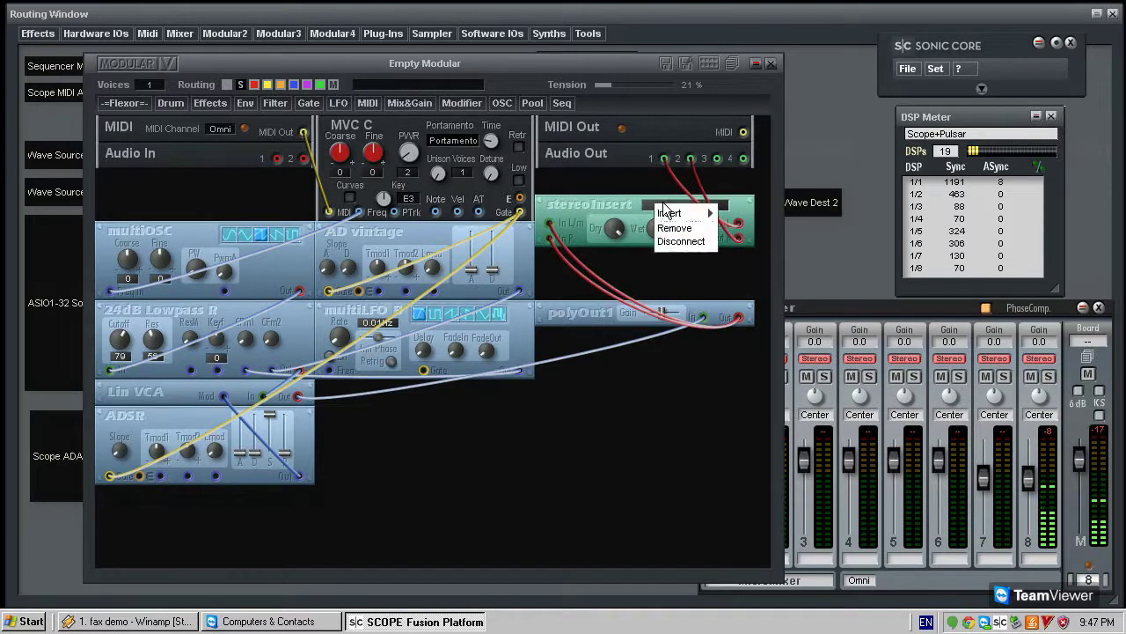
{"action": "mouse_move", "coordinate": [682, 213]}
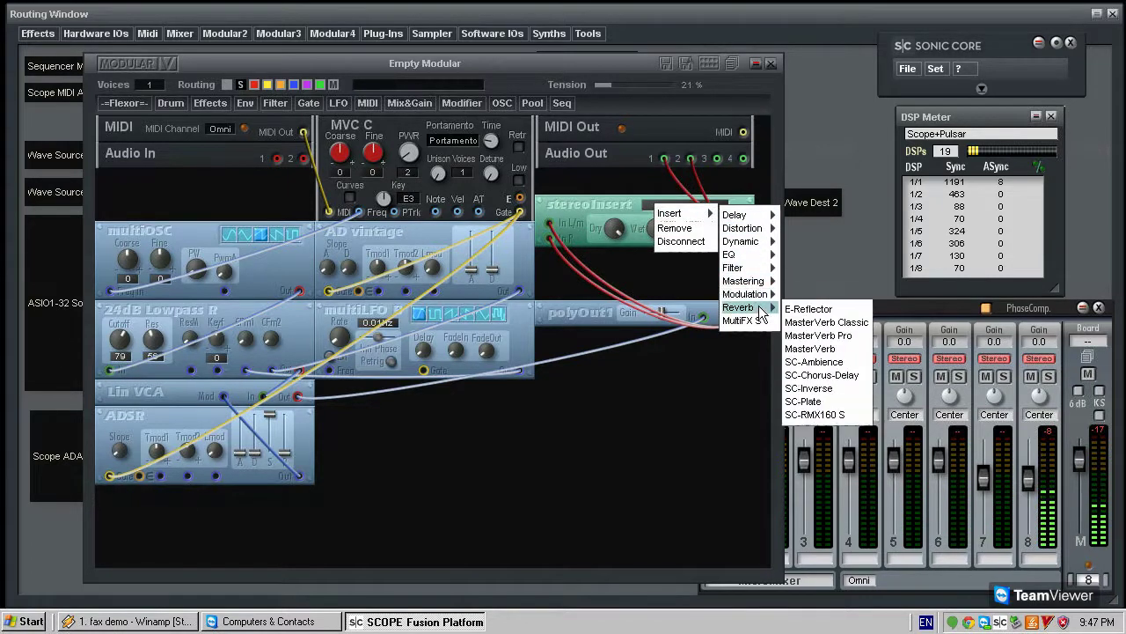
{"action": "left_click", "coordinate": [755, 321]}
{"action": "left_click", "coordinate": [660, 200]}
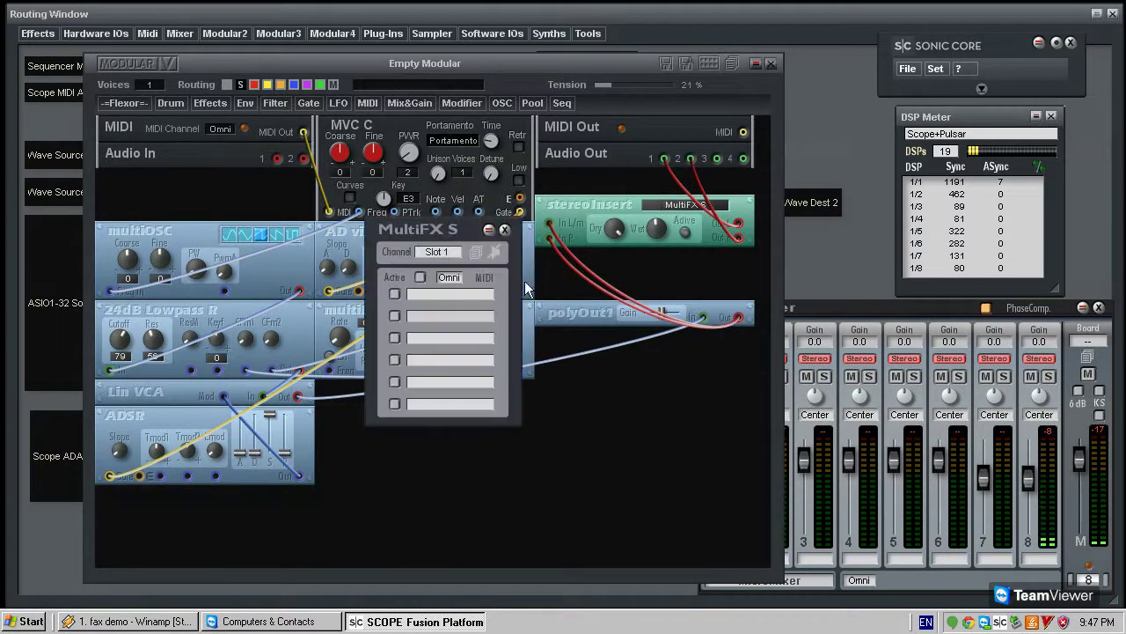
{"action": "left_click", "coordinate": [444, 322]}
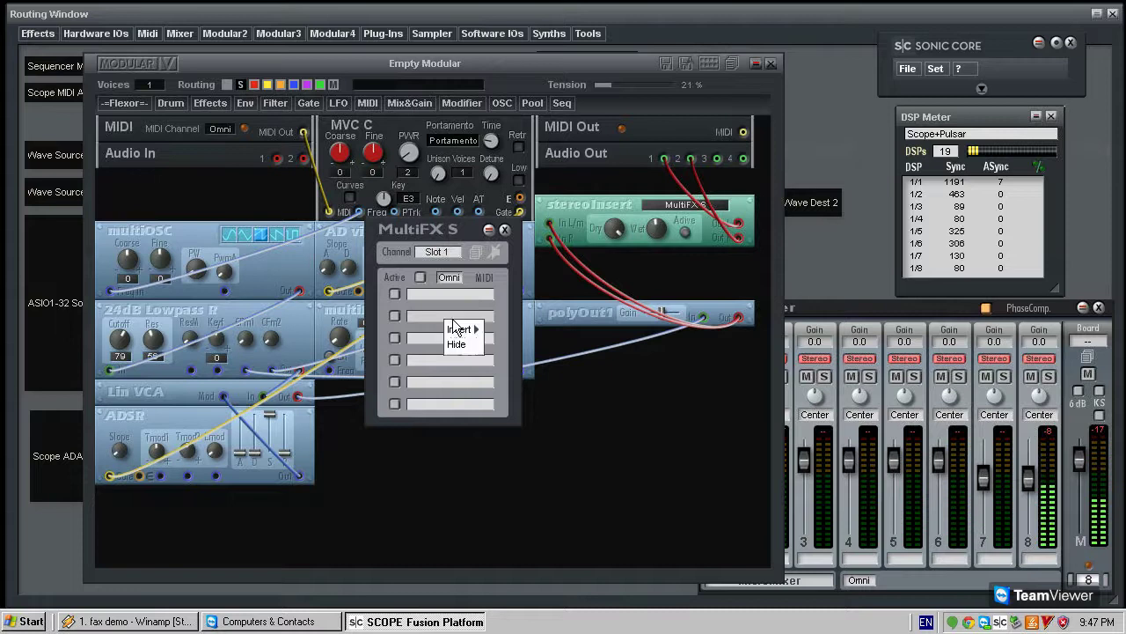
{"action": "mouse_move", "coordinate": [468, 327]}
{"action": "mouse_move", "coordinate": [528, 382]}
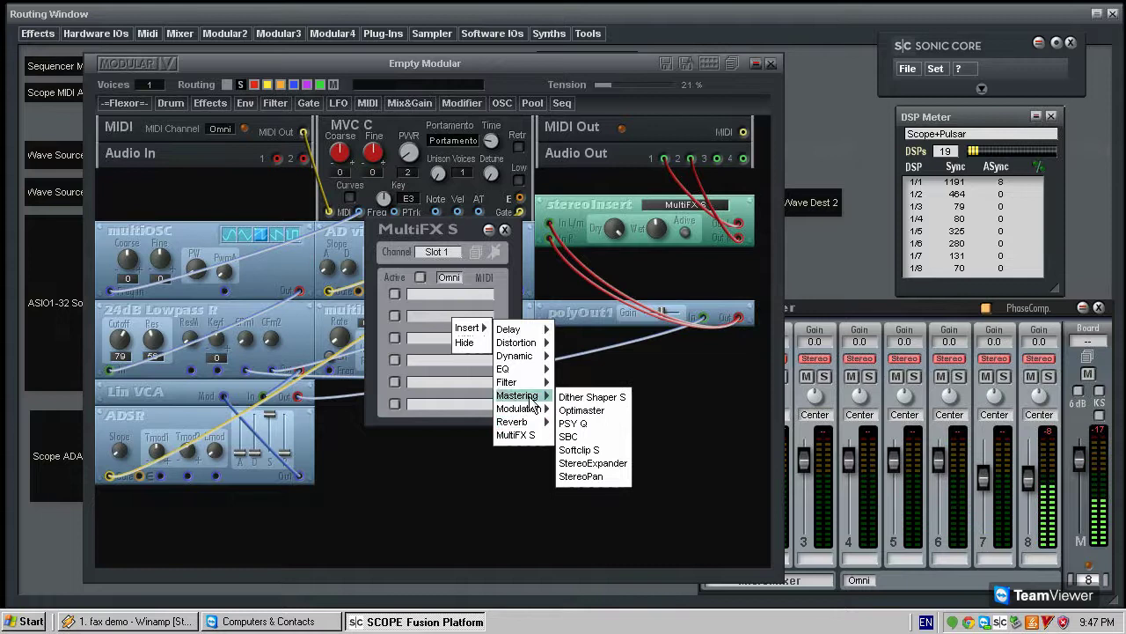
{"action": "left_click", "coordinate": [458, 371]}
- Set filter Cutoff to 55, lower ADSR sustain, and speed the multiLFO to 3.08Hz
{"action": "left_click", "coordinate": [504, 229]}
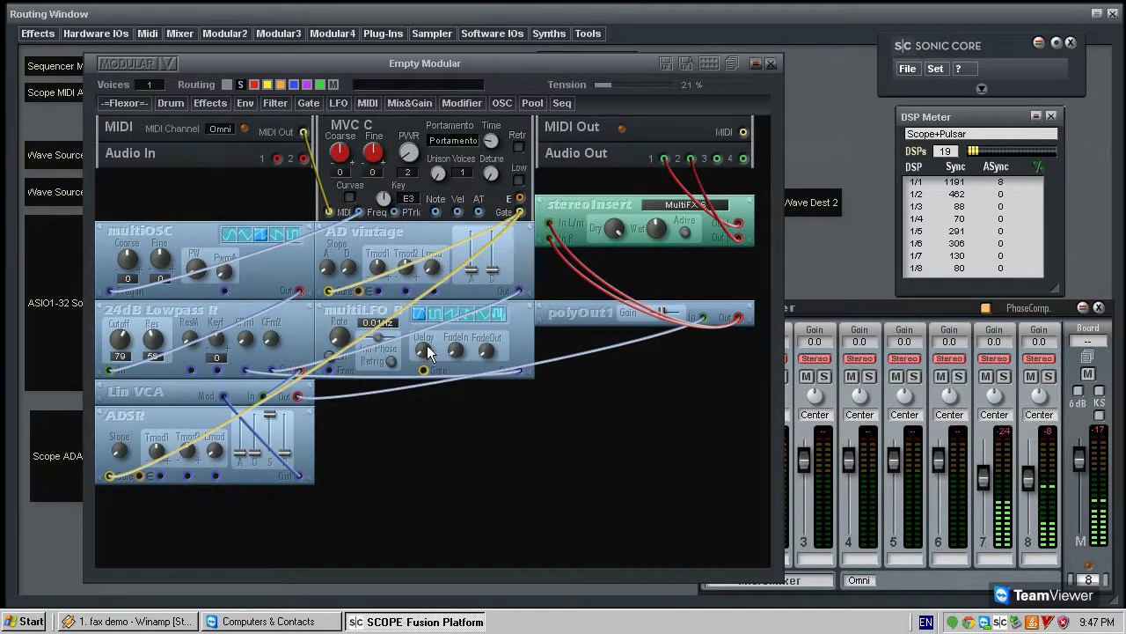
{"action": "left_click_drag", "start_coordinate": [125, 339], "coordinate": [132, 287]}
{"action": "left_click_drag", "start_coordinate": [273, 416], "coordinate": [245, 434]}
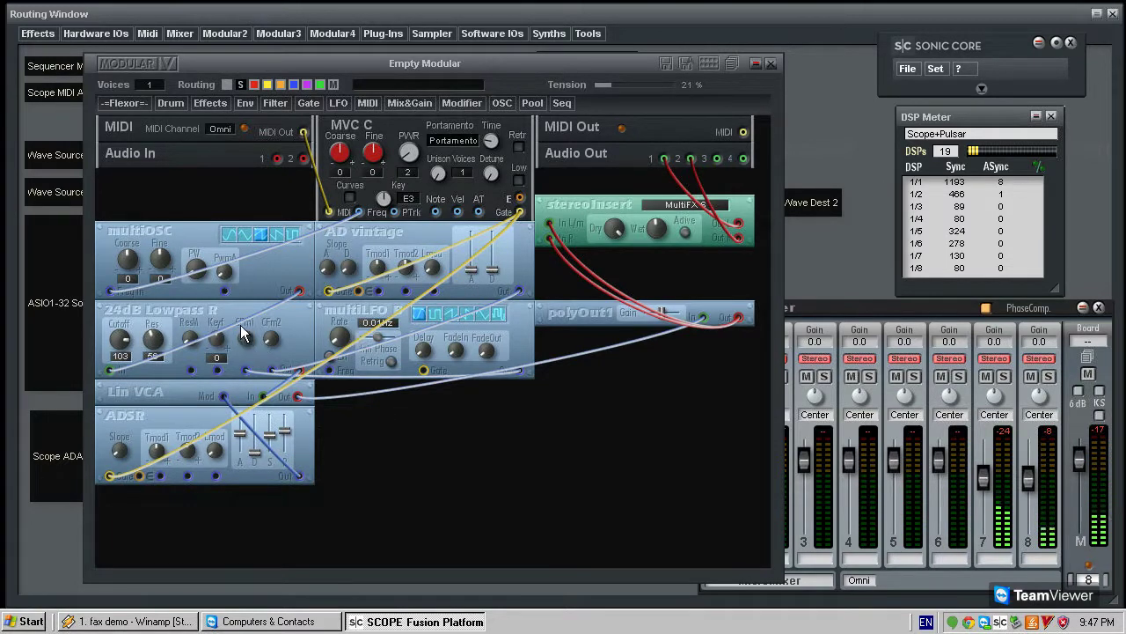
{"action": "left_click_drag", "start_coordinate": [339, 343], "coordinate": [293, 311]}
{"action": "left_click_drag", "start_coordinate": [123, 339], "coordinate": [82, 256]}
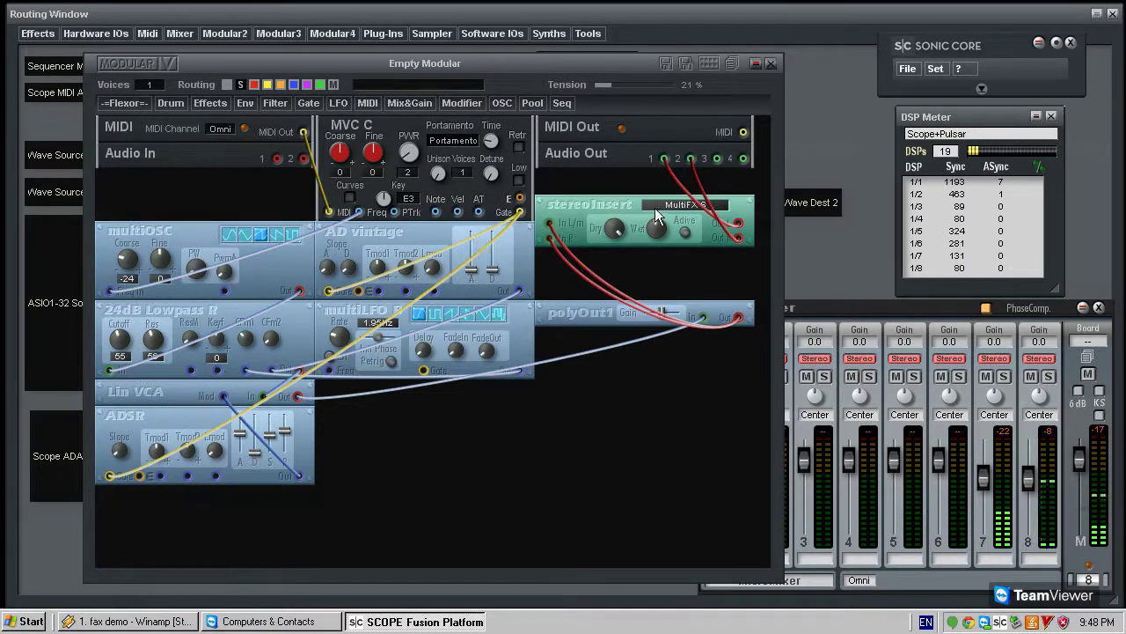